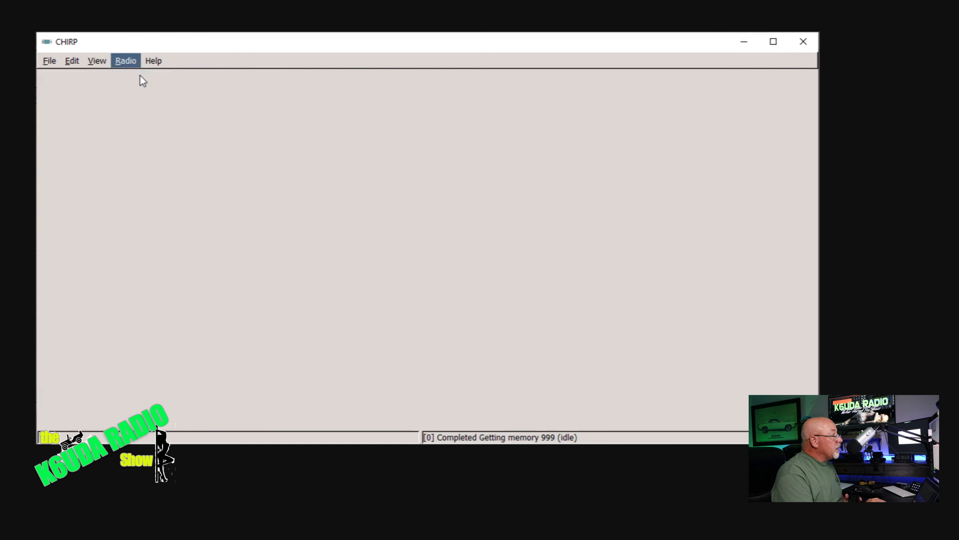
- Start a download from the radio and choose Yaesu from the list of supported vendors
{"action": "left_click", "coordinate": [140, 76]}
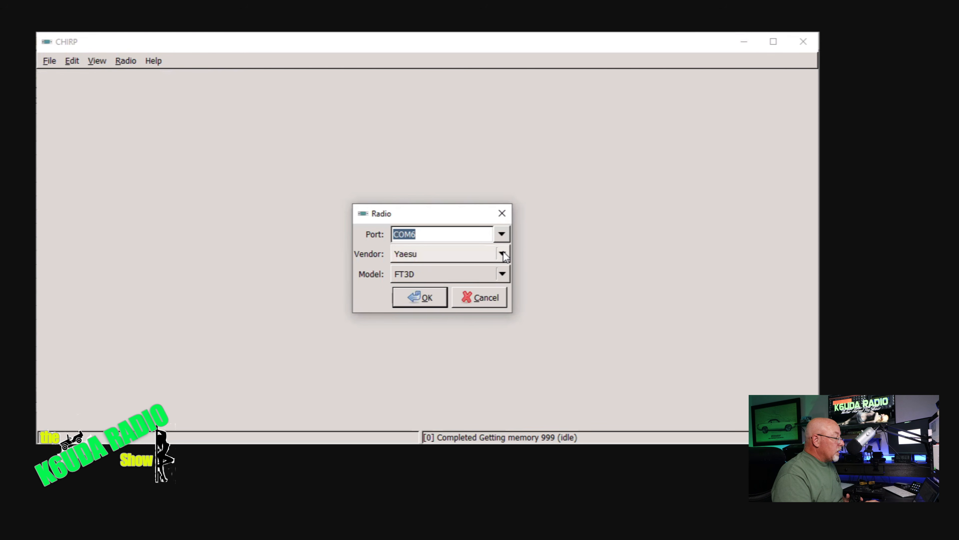
{"action": "left_click", "coordinate": [504, 253]}
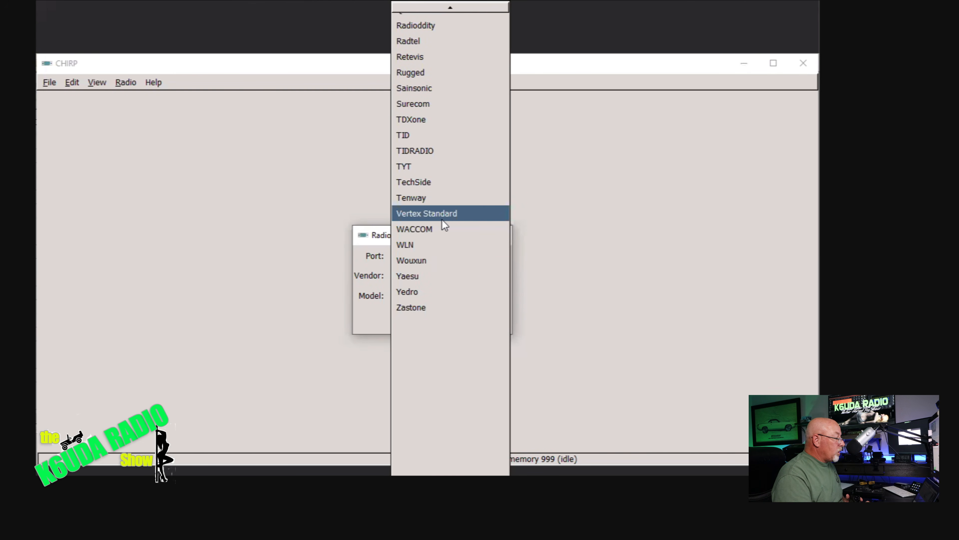
{"action": "scroll", "coordinate": [444, 225], "scroll_direction": "up", "scroll_amount": 10}
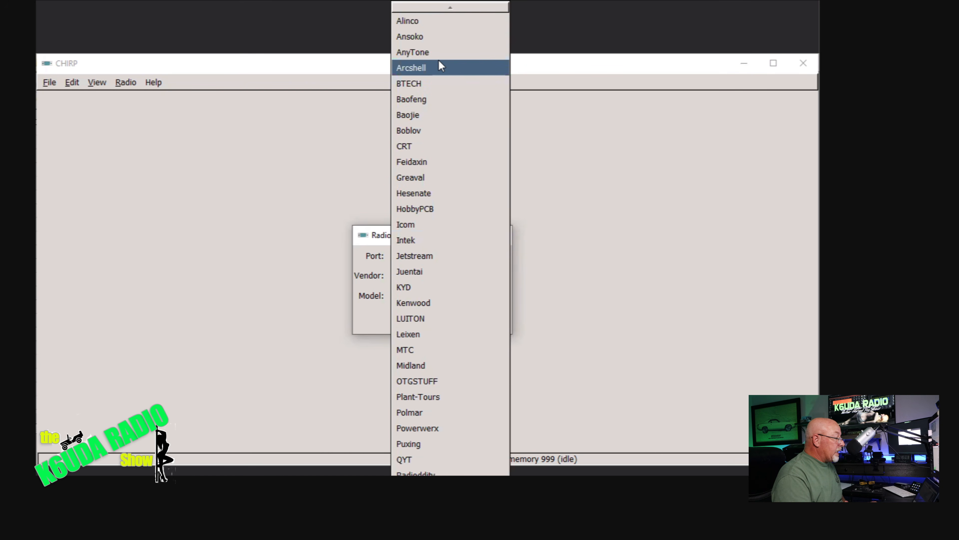
{"action": "scroll", "coordinate": [440, 87], "scroll_direction": "down", "scroll_amount": 4}
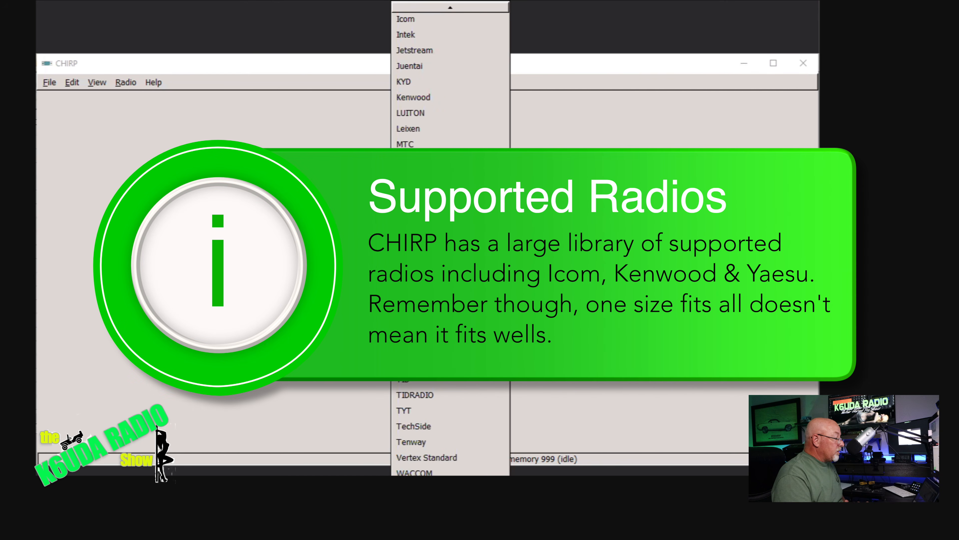
{"action": "scroll", "coordinate": [450, 261], "scroll_direction": "up", "scroll_amount": 1}
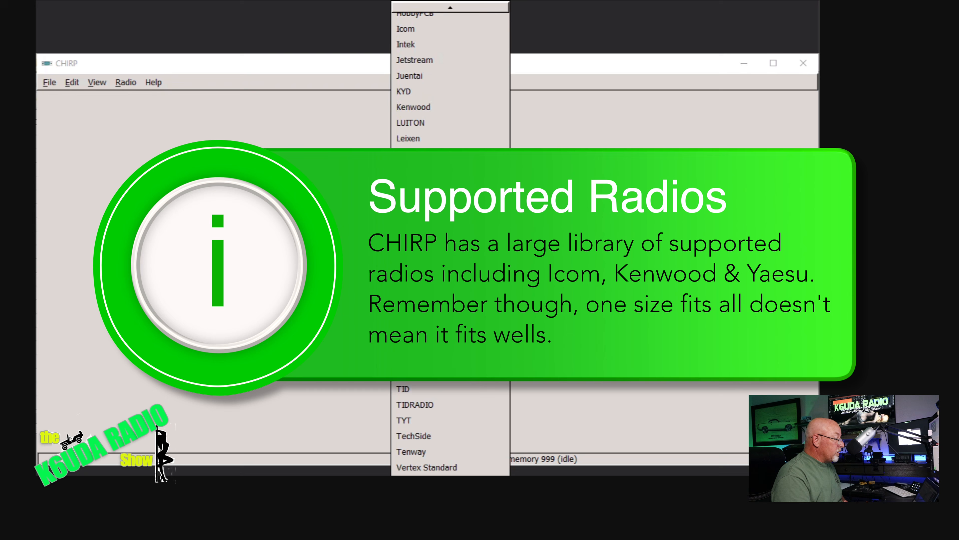
{"action": "scroll", "coordinate": [450, 261], "scroll_direction": "down", "scroll_amount": 3}
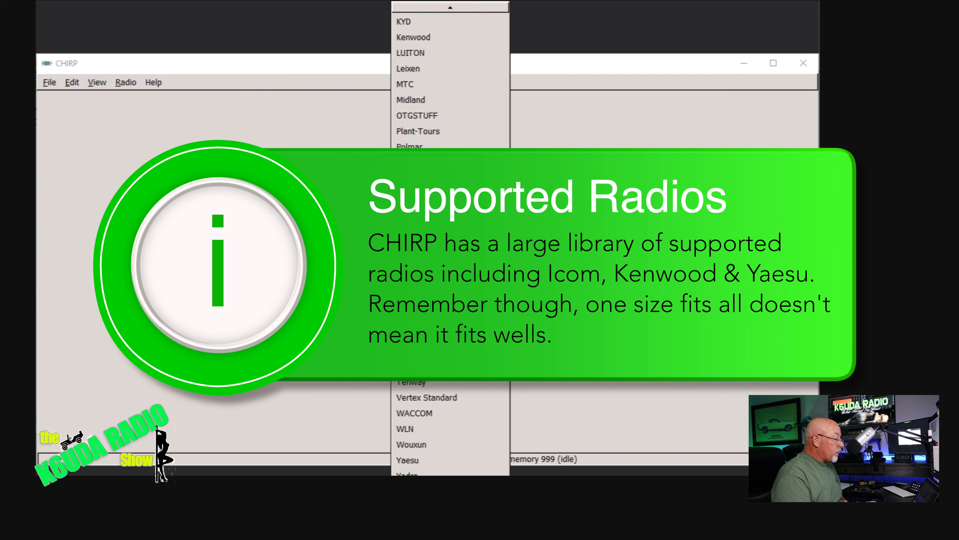
{"action": "scroll", "coordinate": [450, 260], "scroll_direction": "down", "scroll_amount": 1}
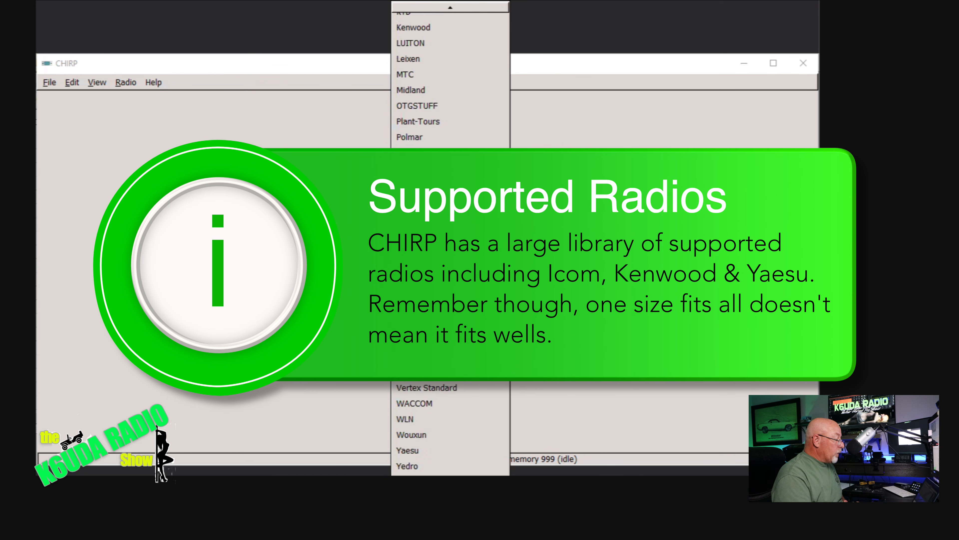
{"action": "left_click", "coordinate": [450, 451]}
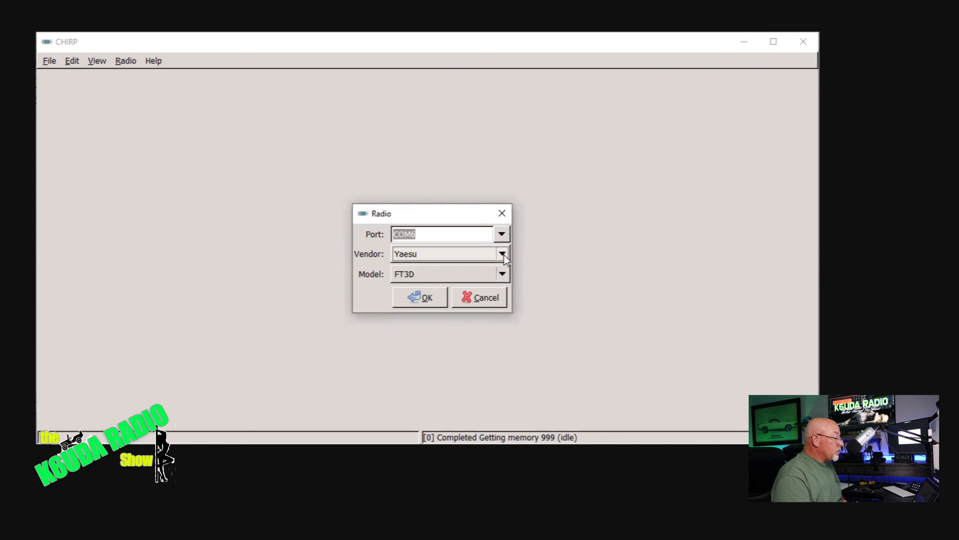
- Choose the FT3D model, accept the radio settings and acknowledge the cloning instructions
{"action": "left_click", "coordinate": [502, 280]}
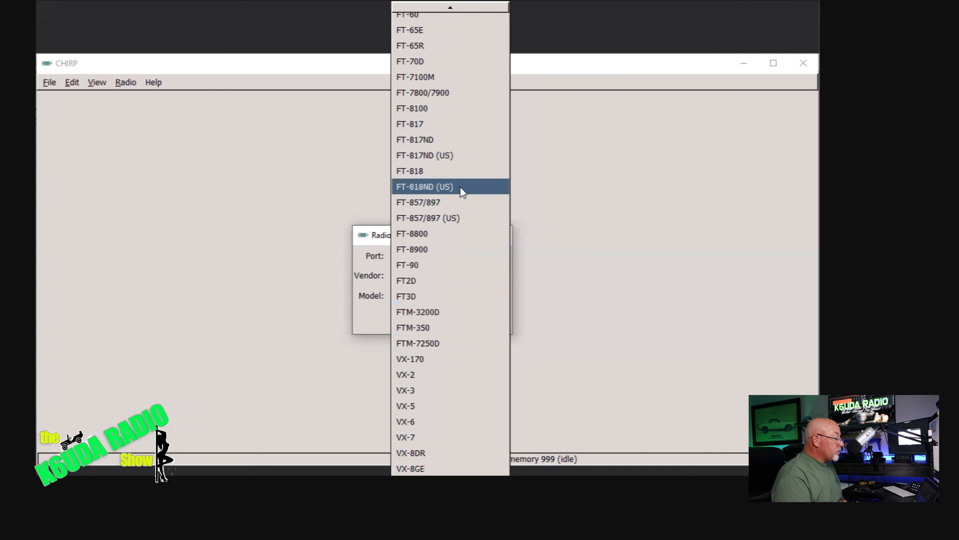
{"action": "scroll", "coordinate": [461, 189], "scroll_direction": "up", "scroll_amount": 4}
{"action": "scroll", "coordinate": [463, 193], "scroll_direction": "down", "scroll_amount": 4}
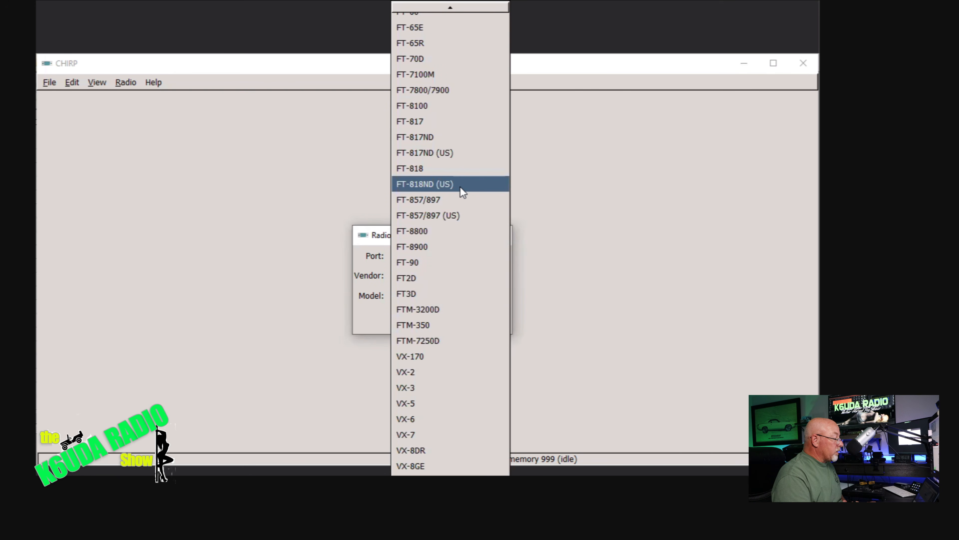
{"action": "left_click", "coordinate": [406, 294]}
{"action": "left_click", "coordinate": [427, 298]}
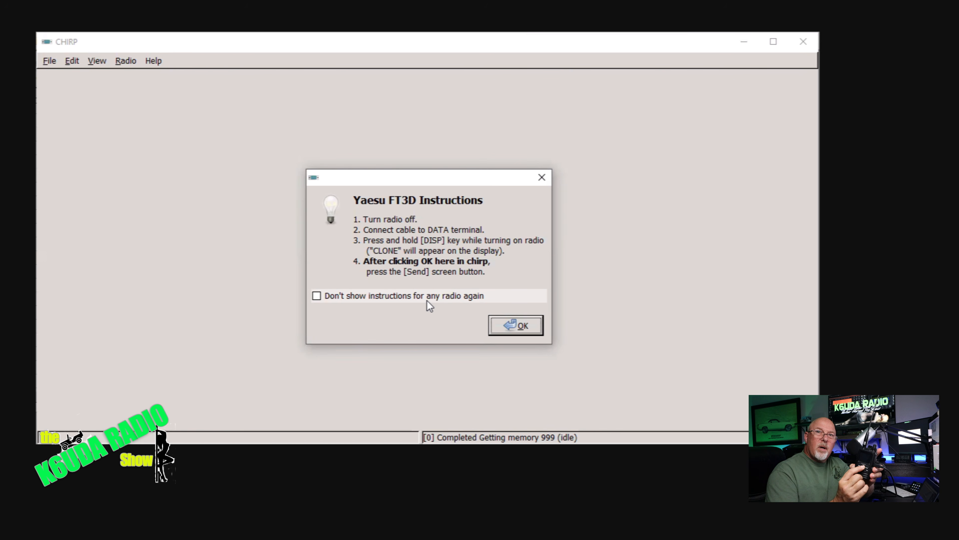
{"action": "left_click", "coordinate": [503, 327]}
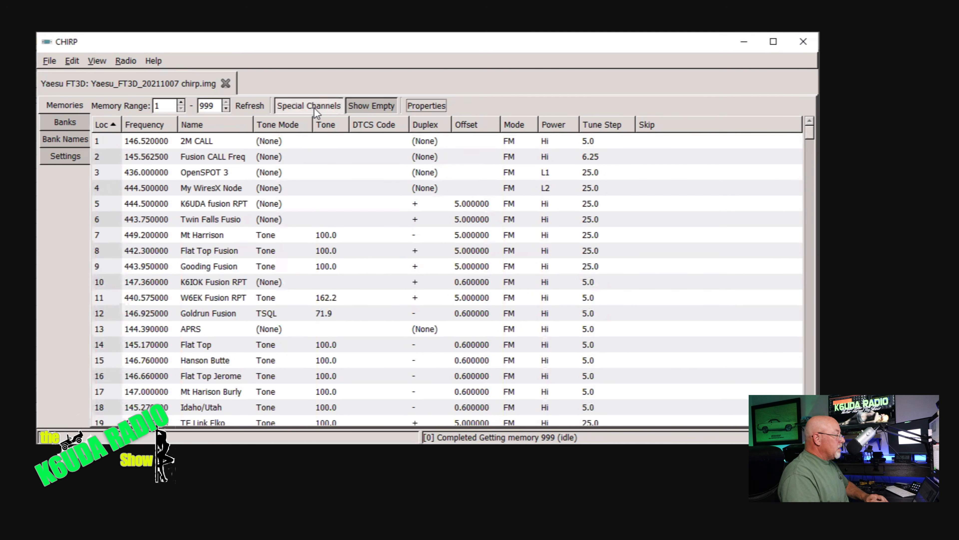
- Try the Special Channels, Refresh, Show Empty and Properties options of the memory list
{"action": "left_click", "coordinate": [314, 109]}
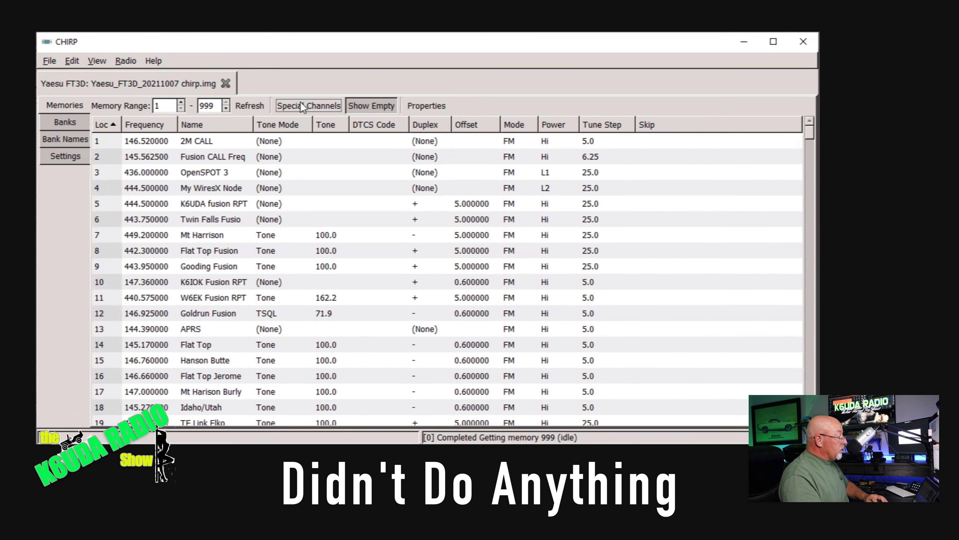
{"action": "left_click", "coordinate": [246, 106]}
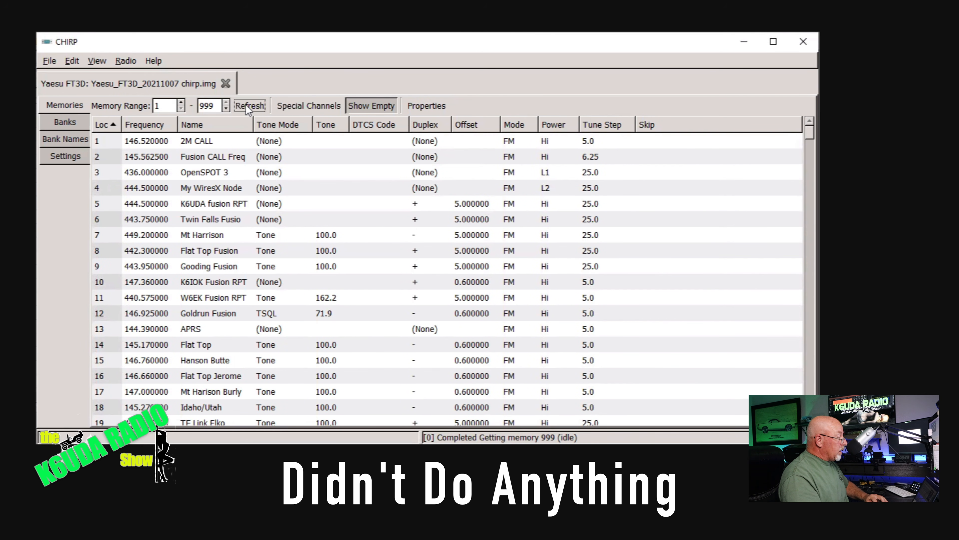
{"action": "left_click", "coordinate": [371, 107]}
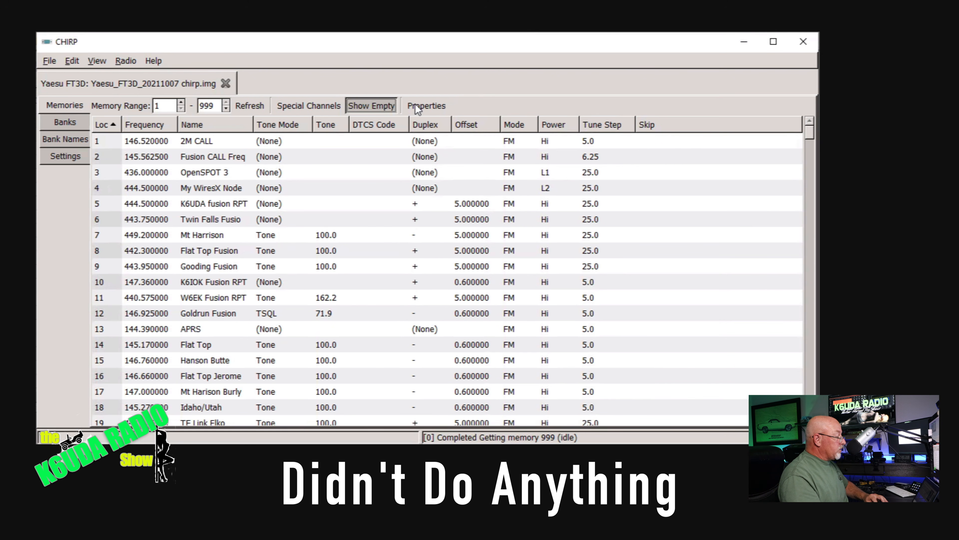
{"action": "left_click", "coordinate": [425, 106]}
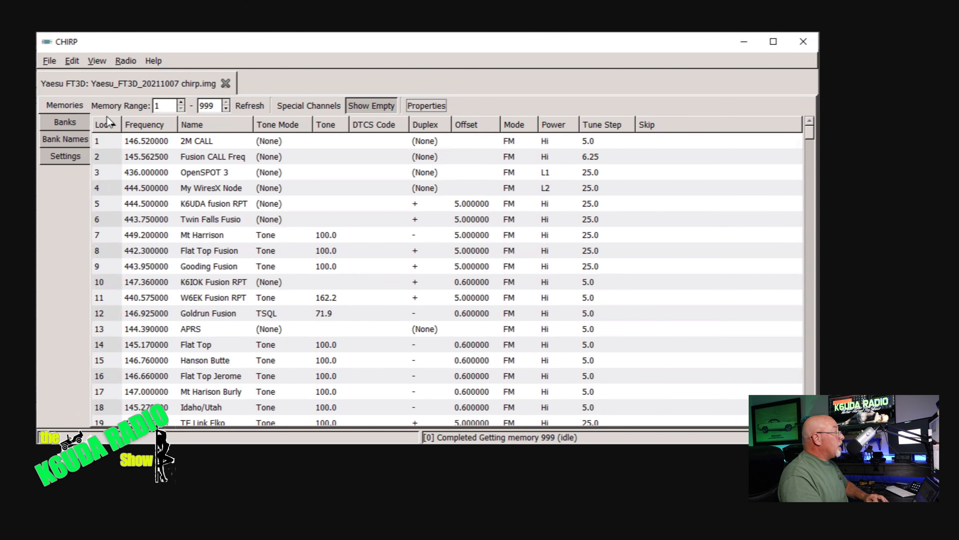
- View the bank assignments, and rename bank number 8 as Test in the bank names list
{"action": "left_click", "coordinate": [62, 120]}
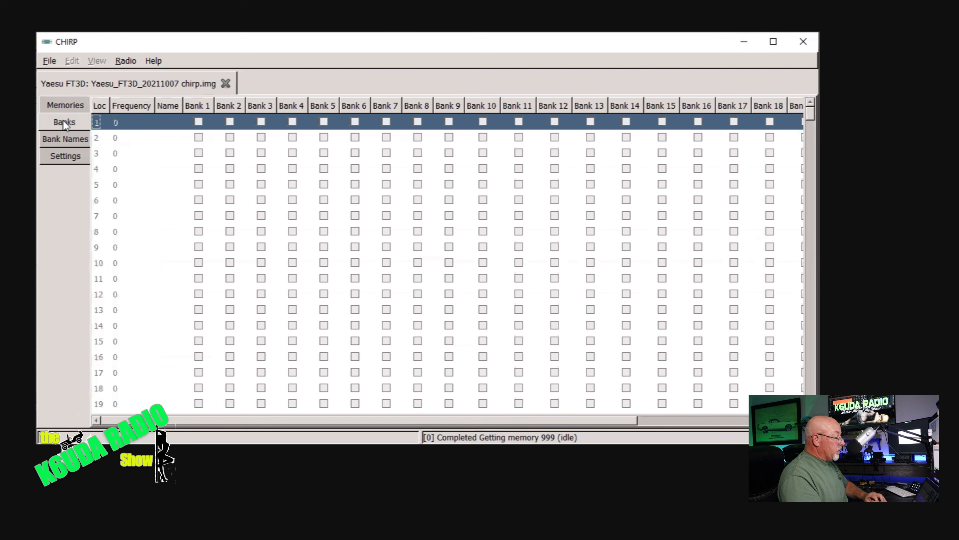
{"action": "left_click", "coordinate": [61, 142]}
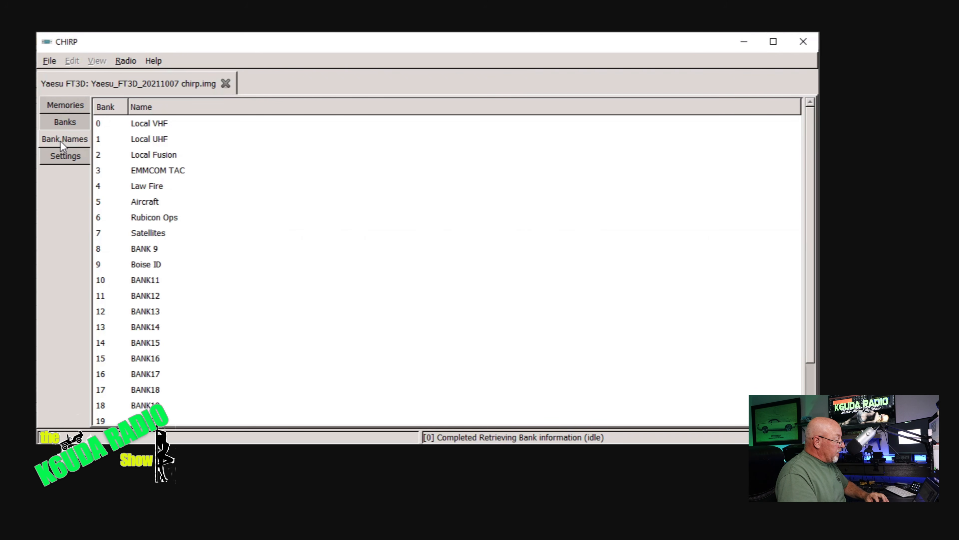
{"action": "left_click", "coordinate": [138, 250]}
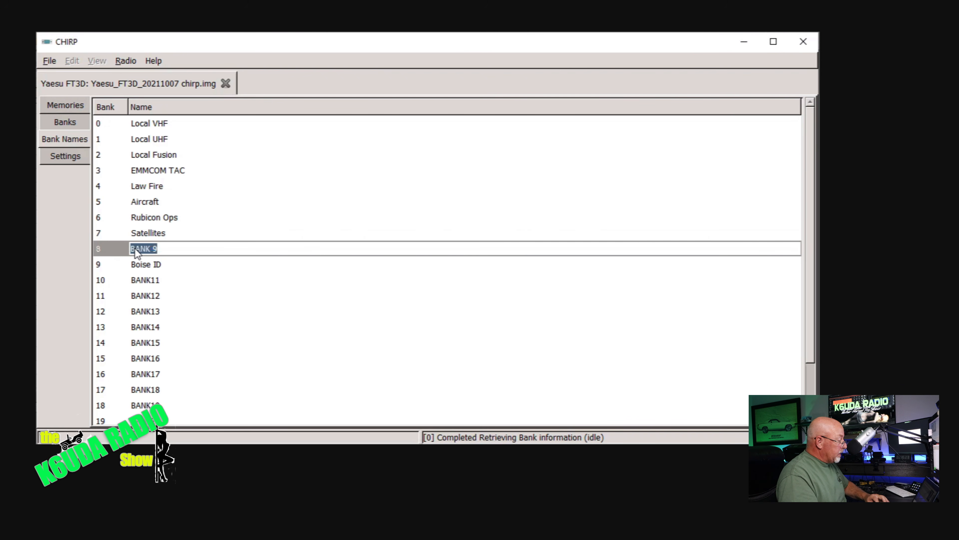
{"action": "left_click", "coordinate": [135, 250]}
{"action": "triple_click", "coordinate": [136, 250]}
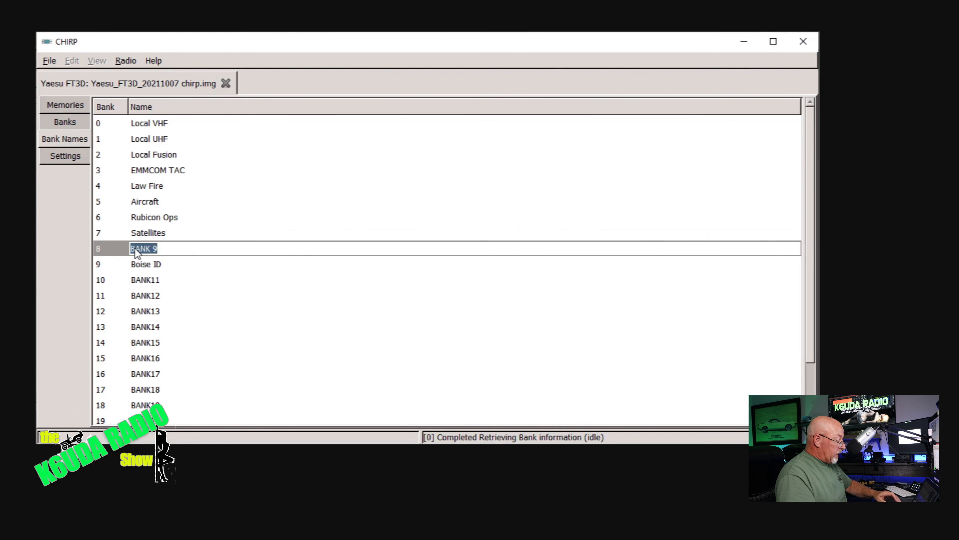
{"action": "type", "text": "Test"}
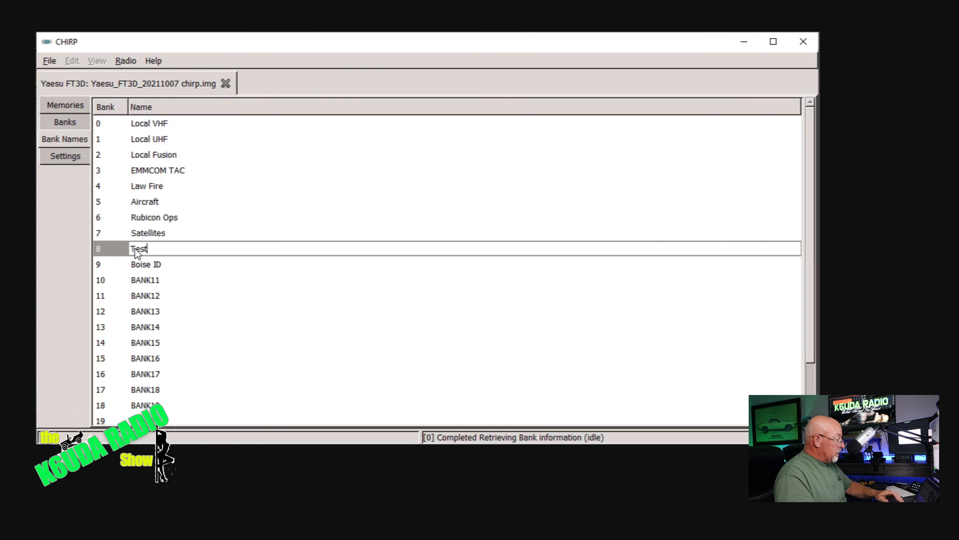
- Examine the radio's APRS settings for receive, transmit, SmartBeacon and beacons
{"action": "left_click", "coordinate": [60, 157]}
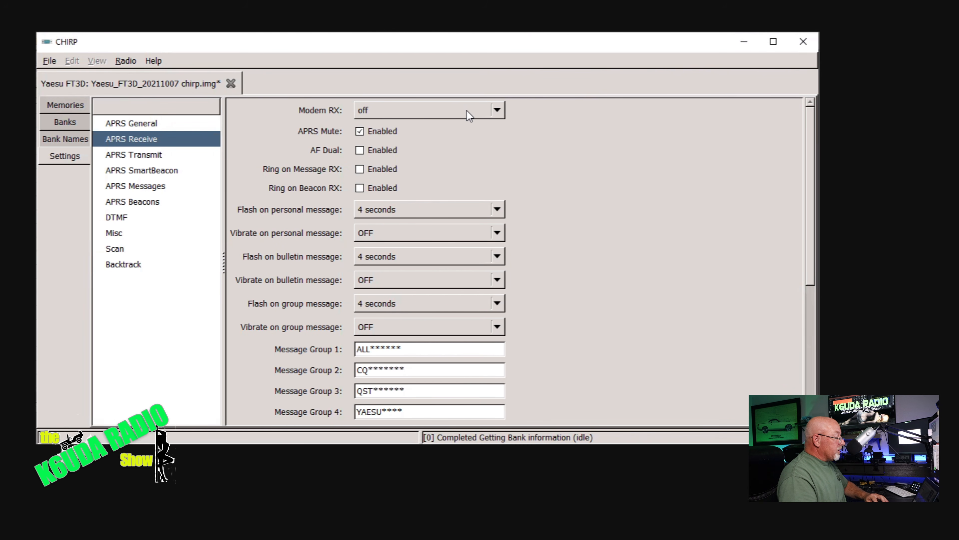
{"action": "scroll", "coordinate": [515, 128], "scroll_direction": "down", "scroll_amount": 5}
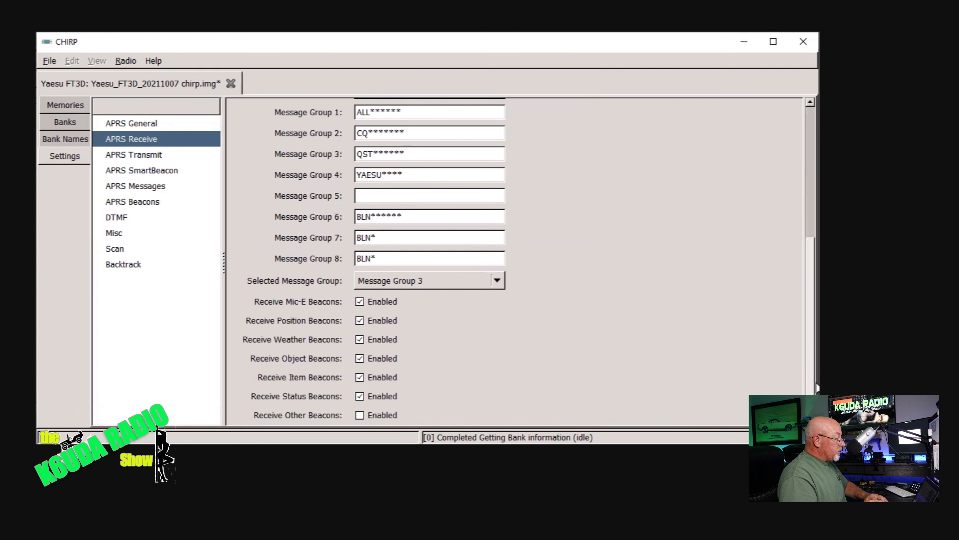
{"action": "left_click_drag", "start_coordinate": [814, 372], "coordinate": [814, 316]}
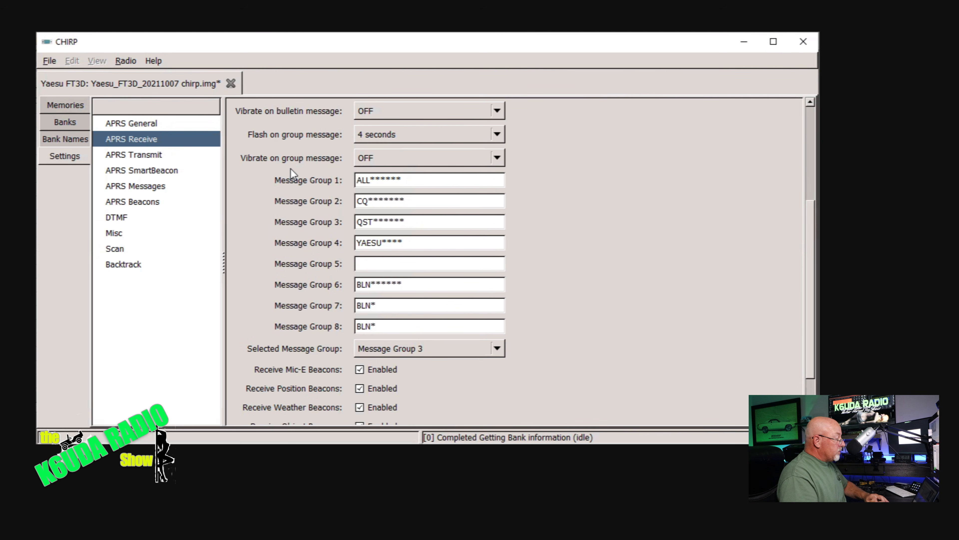
{"action": "left_click", "coordinate": [142, 155]}
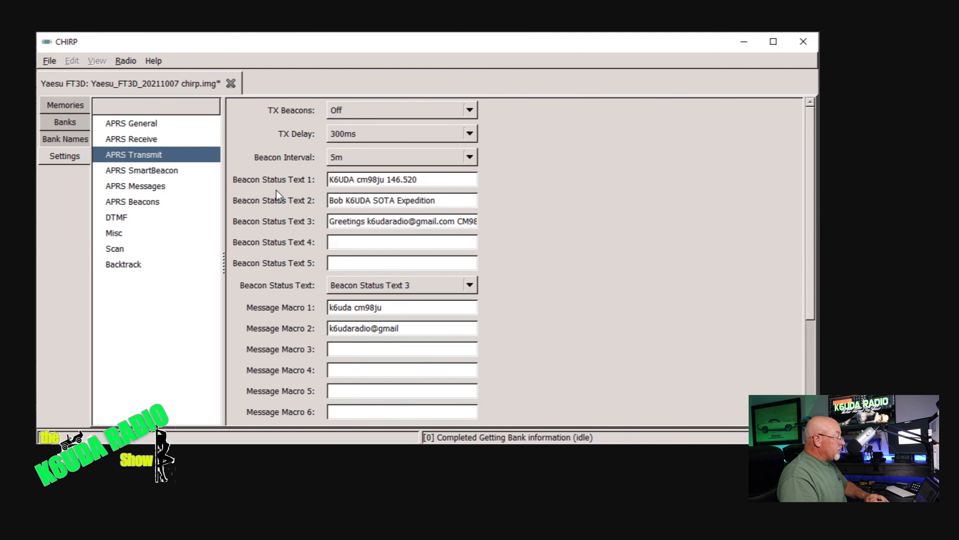
{"action": "left_click", "coordinate": [396, 201]}
{"action": "left_click", "coordinate": [142, 170]}
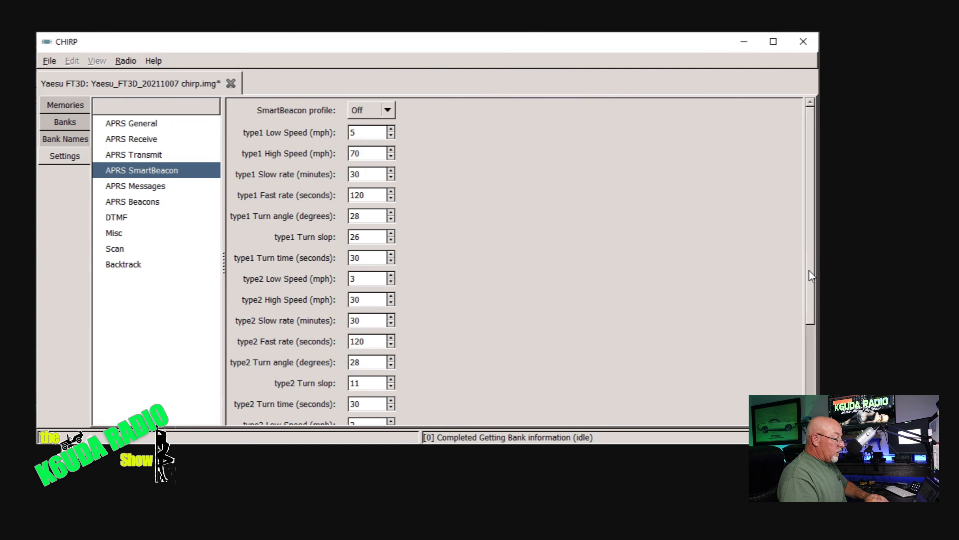
{"action": "left_click", "coordinate": [133, 202]}
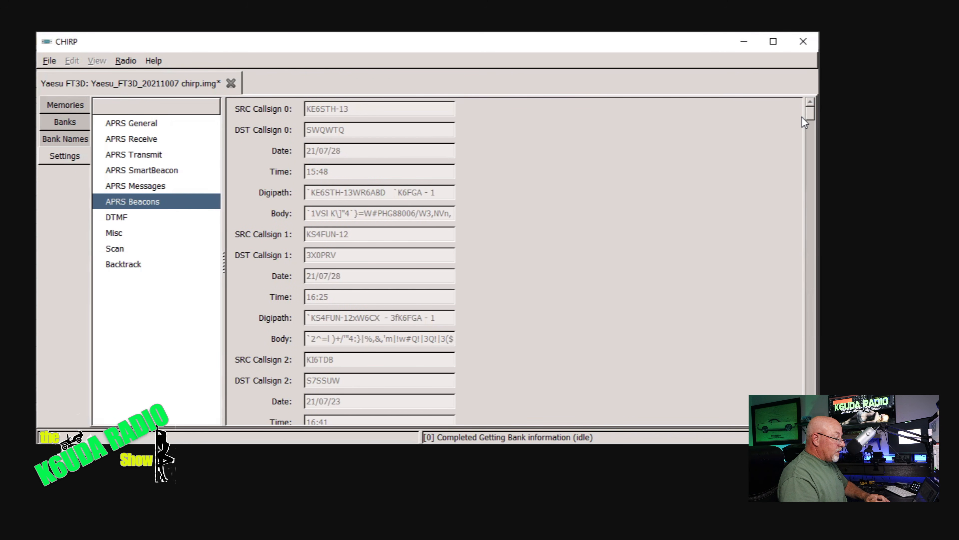
{"action": "left_click_drag", "start_coordinate": [811, 119], "coordinate": [809, 159]}
- Examine the radio's DTMF, Misc, Scan and Backtrack settings
{"action": "left_click", "coordinate": [115, 217]}
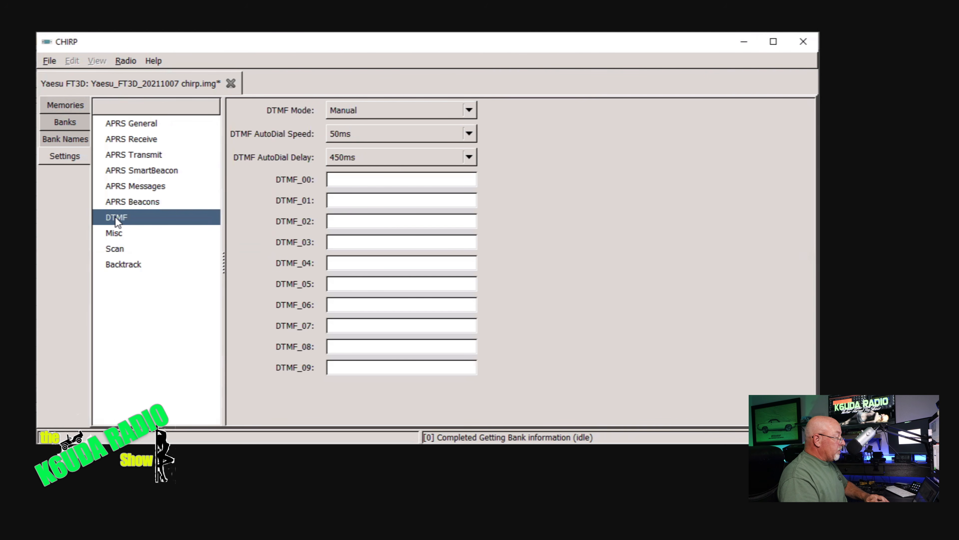
{"action": "left_click", "coordinate": [118, 235]}
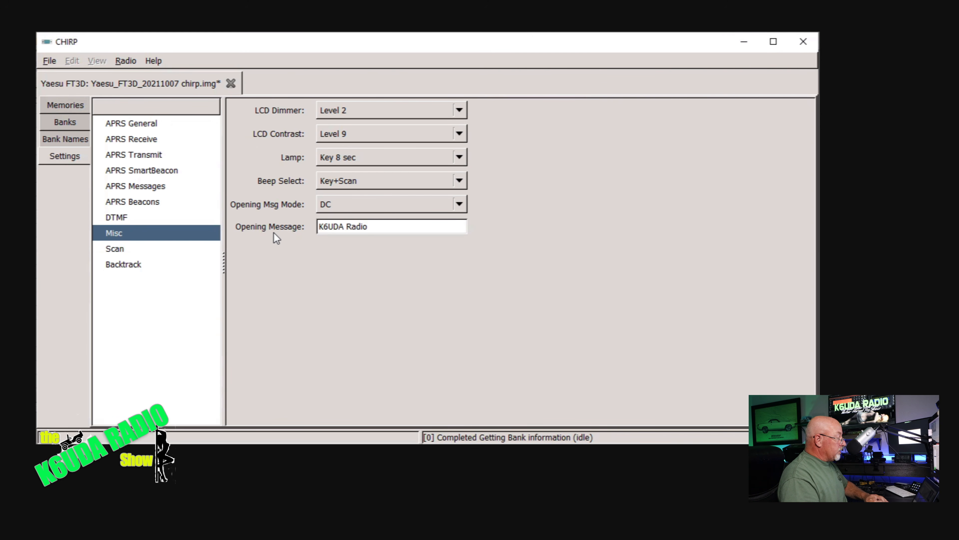
{"action": "left_click", "coordinate": [134, 249]}
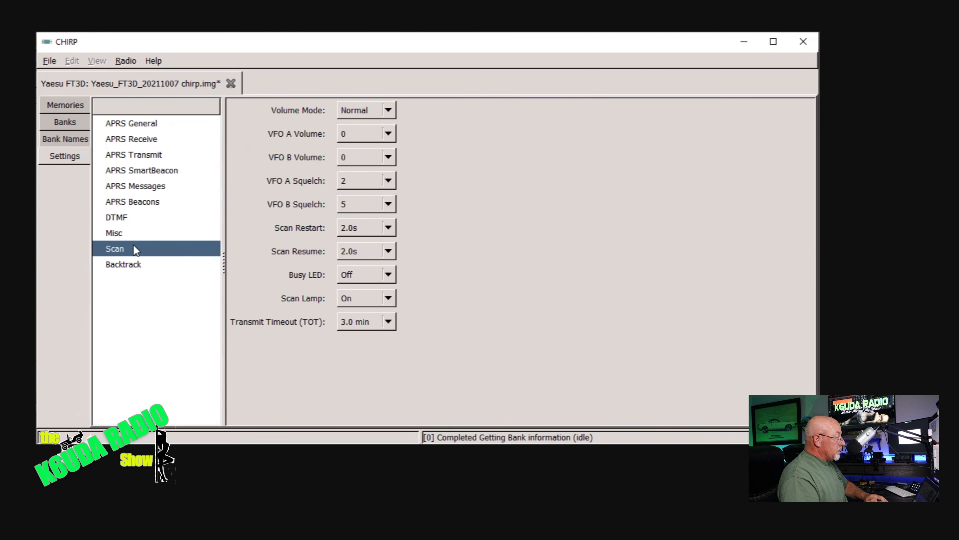
{"action": "left_click", "coordinate": [128, 265]}
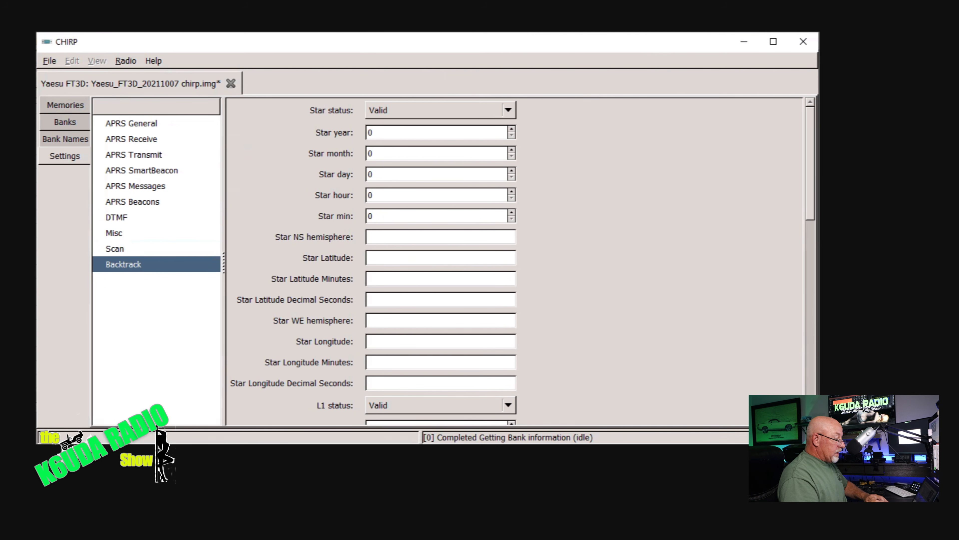
{"action": "scroll", "coordinate": [813, 244], "scroll_direction": "down", "scroll_amount": 10}
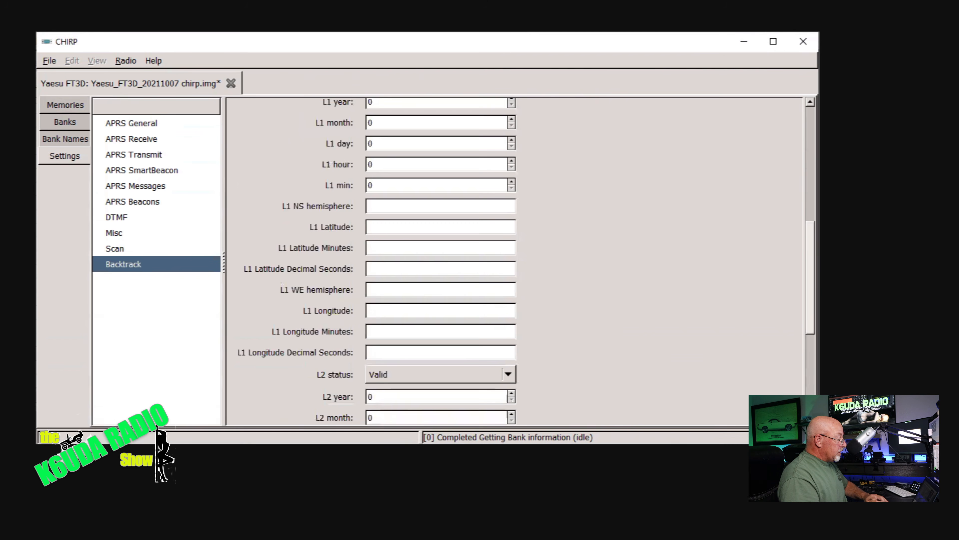
{"action": "scroll", "coordinate": [527, 262], "scroll_direction": "down", "scroll_amount": 3}
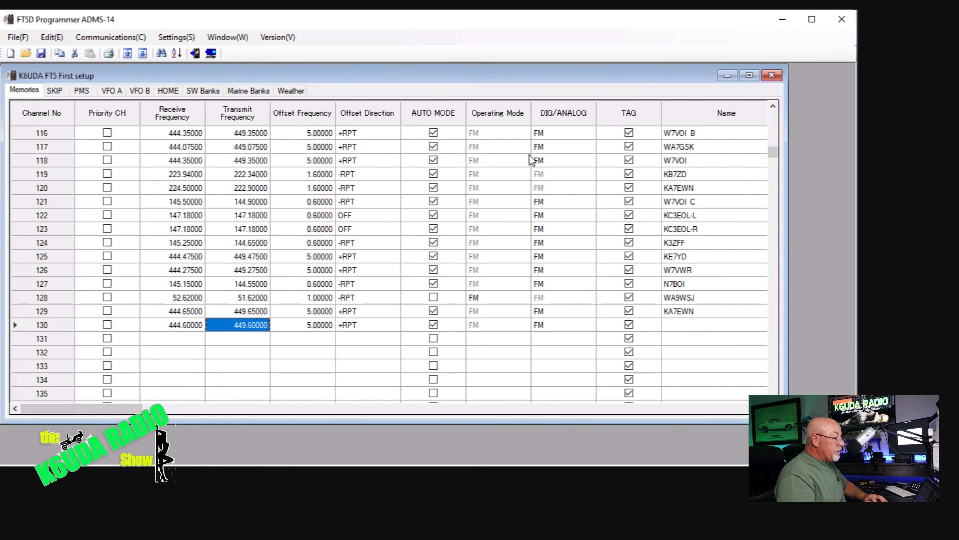
- Switch to FT5D Programmer ADMS-14, return to the start of the memory list and select the first channel
{"action": "left_click_drag", "start_coordinate": [774, 152], "coordinate": [777, 110]}
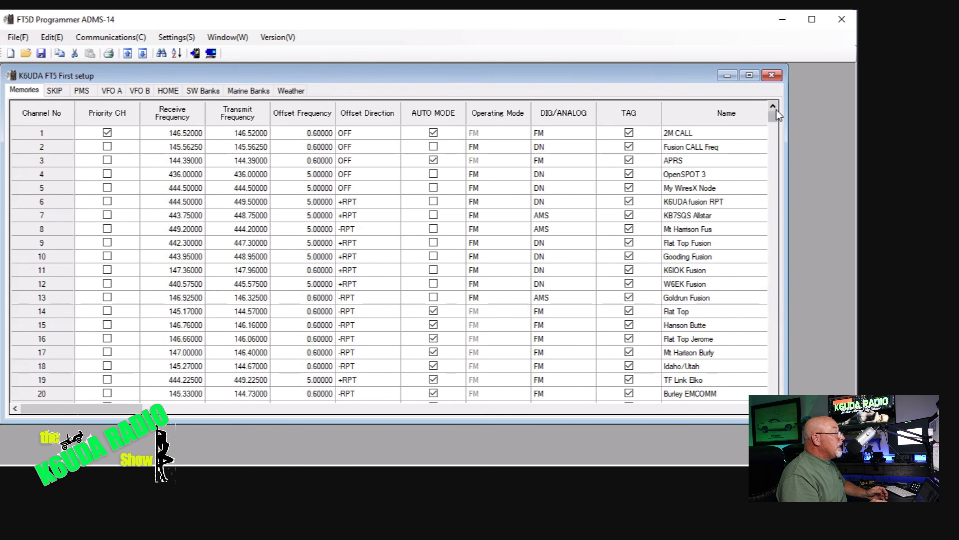
{"action": "left_click", "coordinate": [241, 148]}
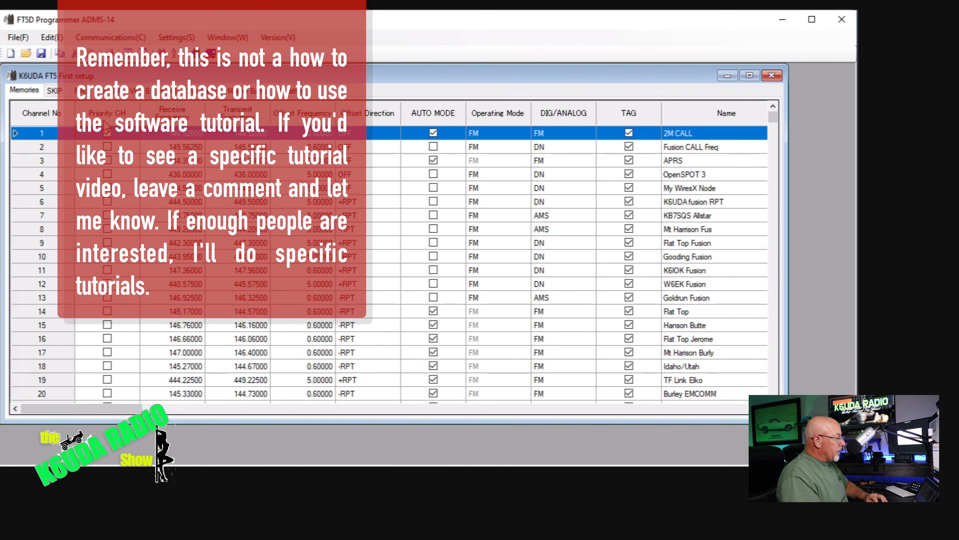
- Examine the SKIP, PMS, VFO A, VFO B and HOME channel lists of the K6UDA FT5 First setup file
{"action": "left_click", "coordinate": [54, 90]}
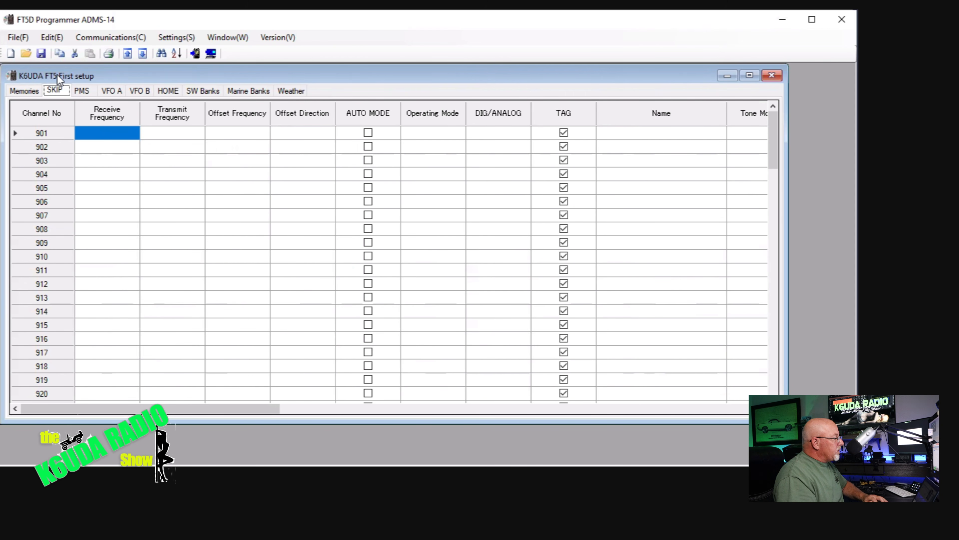
{"action": "left_click", "coordinate": [83, 91]}
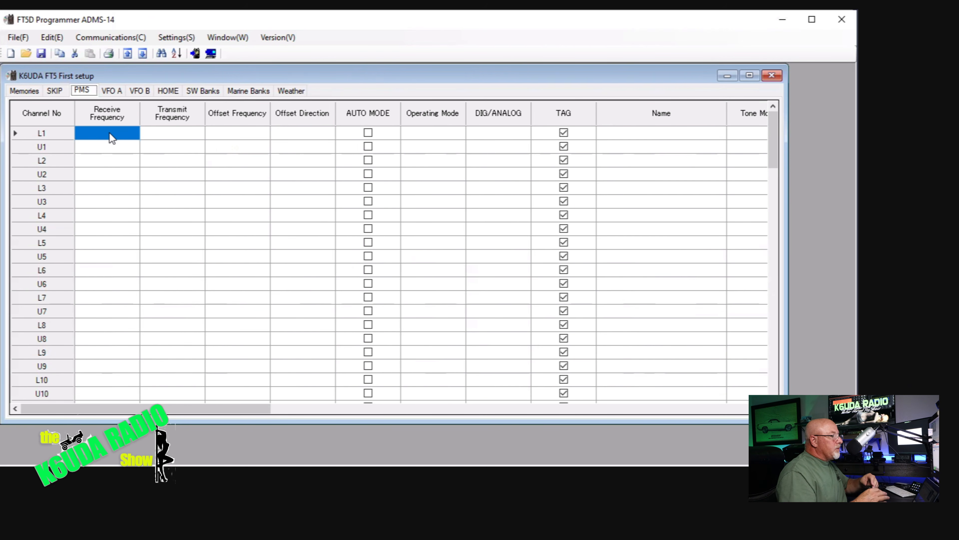
{"action": "left_click", "coordinate": [111, 91]}
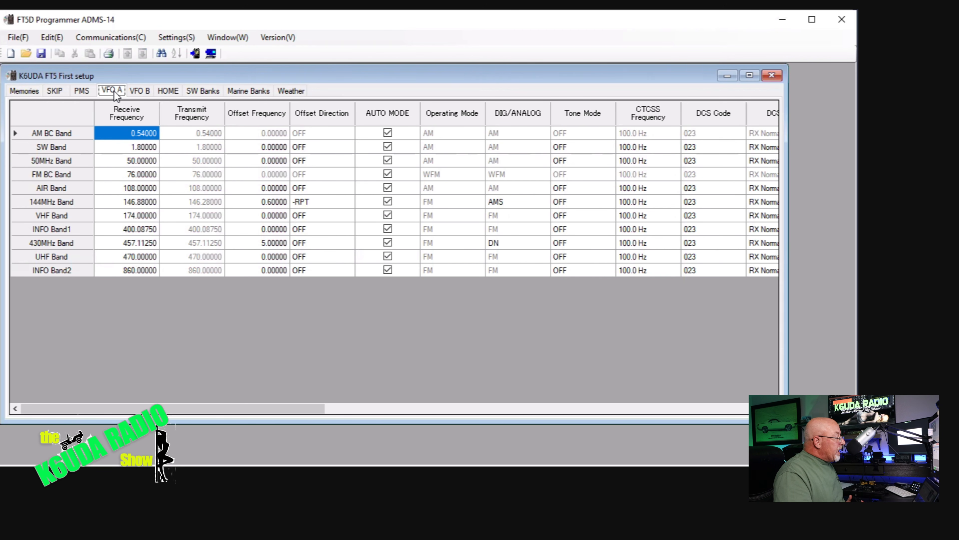
{"action": "left_click", "coordinate": [140, 91]}
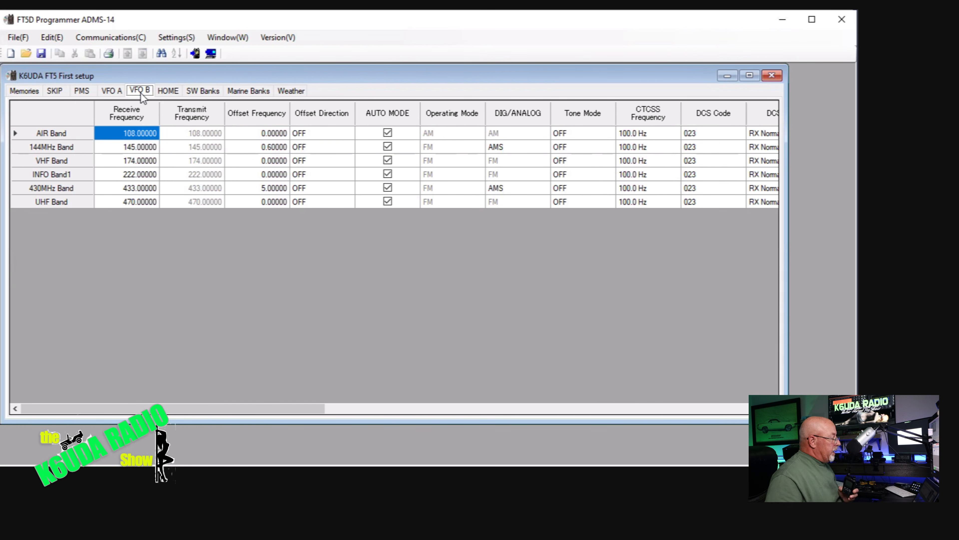
{"action": "left_click", "coordinate": [166, 93]}
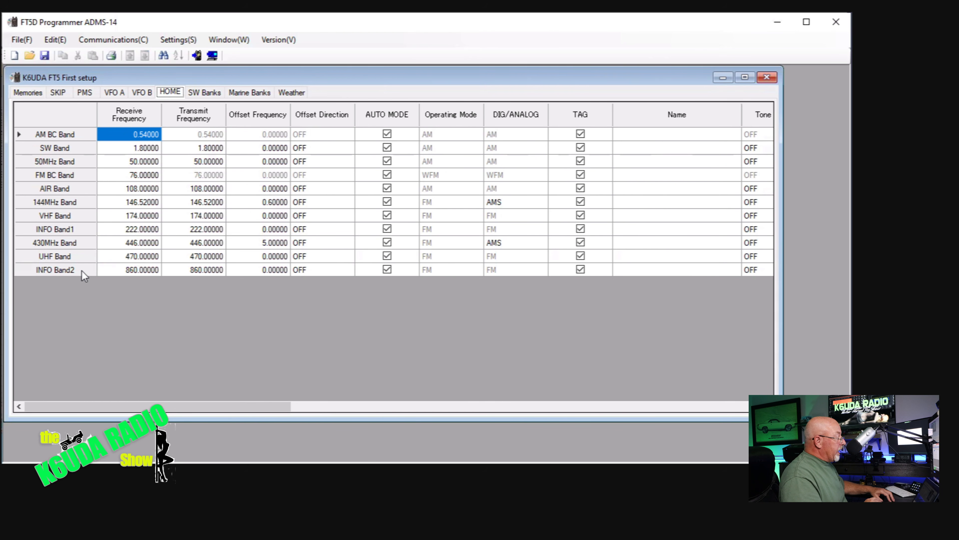
- Examine the shortwave, marine and weather channel banks of the FT5D file
{"action": "left_click", "coordinate": [197, 94]}
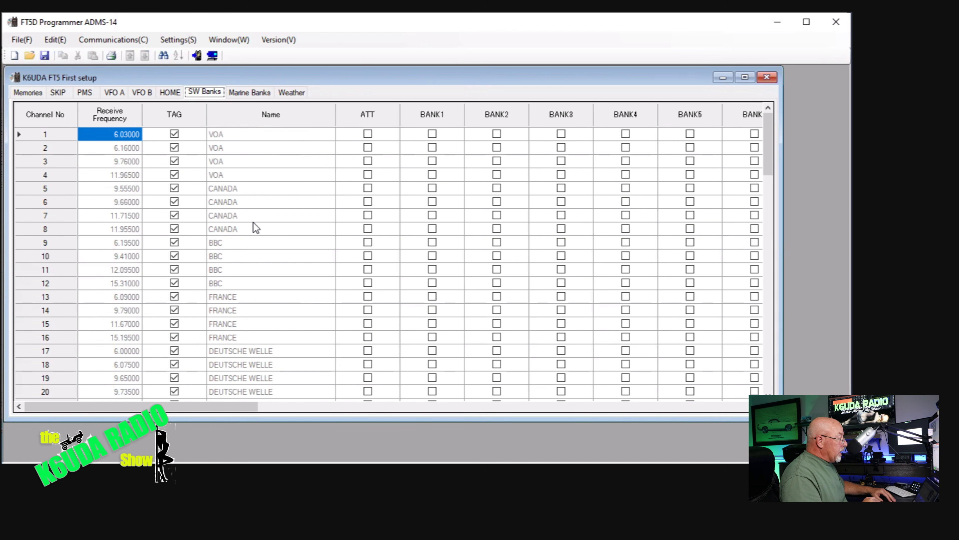
{"action": "scroll", "coordinate": [252, 236], "scroll_direction": "down", "scroll_amount": 1}
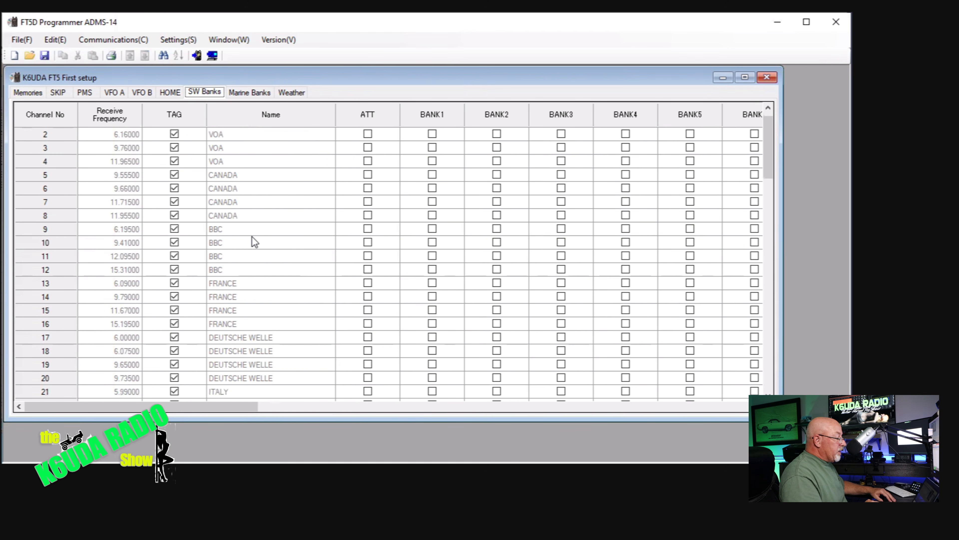
{"action": "mouse_move", "coordinate": [768, 150]}
{"action": "left_mouse_down"}
{"action": "mouse_move", "coordinate": [783, 208]}
{"action": "mouse_move", "coordinate": [768, 139]}
{"action": "left_mouse_up"}
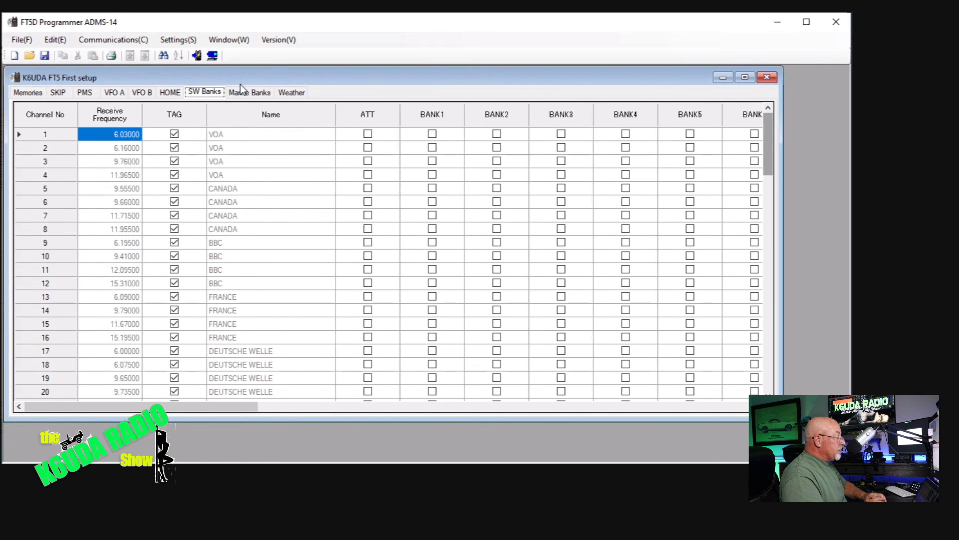
{"action": "left_click", "coordinate": [250, 94]}
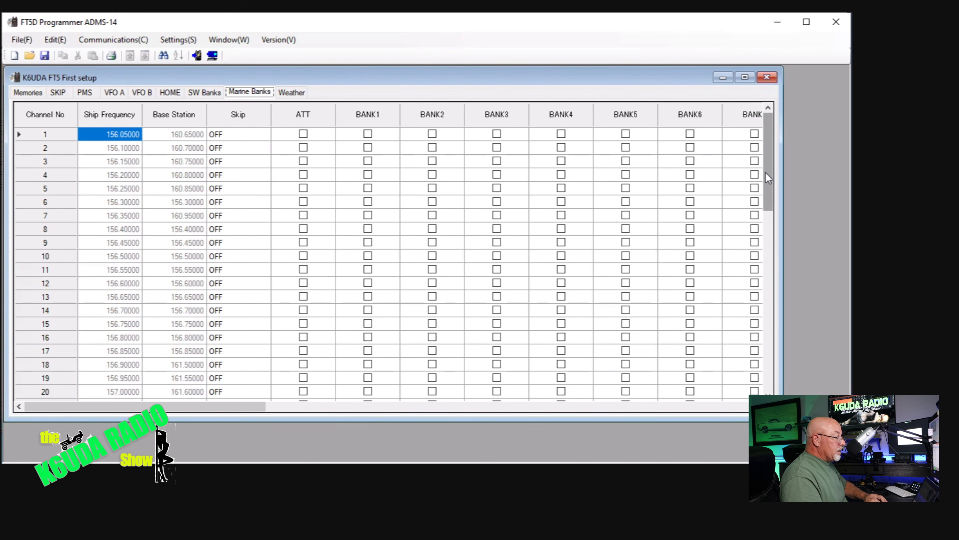
{"action": "left_click_drag", "start_coordinate": [765, 171], "coordinate": [772, 115]}
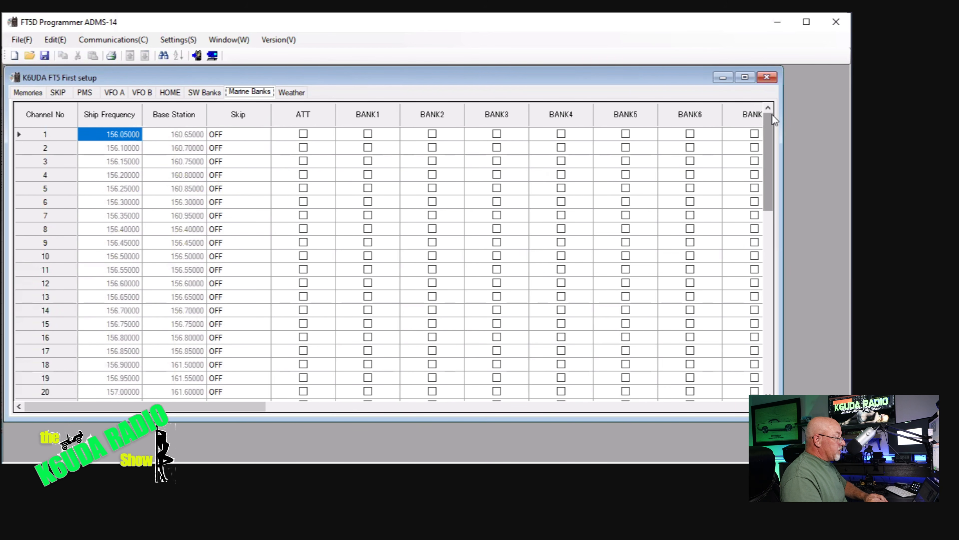
{"action": "left_click", "coordinate": [290, 94]}
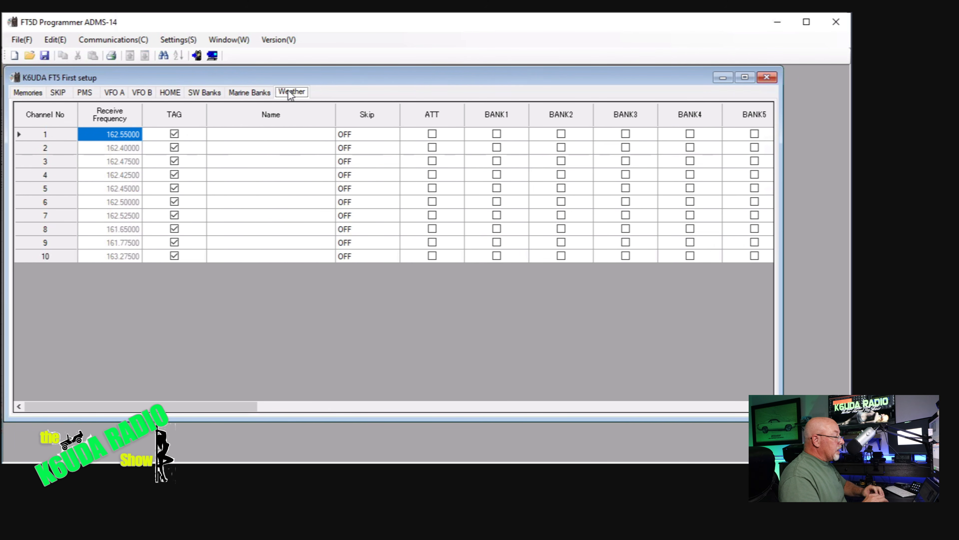
- Open the SetMode radio settings and examine the basic configuration, GM/WIRES-X, APRS GPS and APRS Beacon options
{"action": "left_click", "coordinate": [178, 41]}
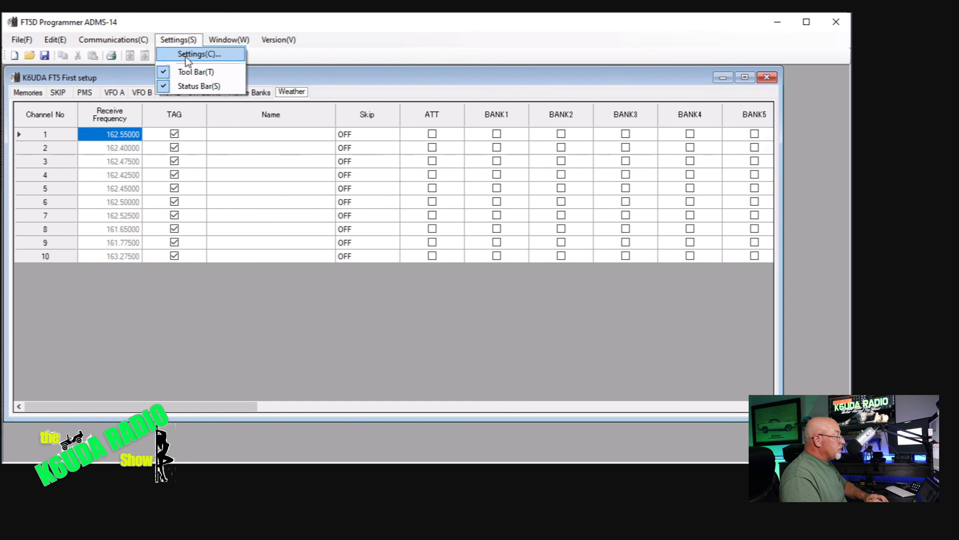
{"action": "left_click", "coordinate": [186, 57]}
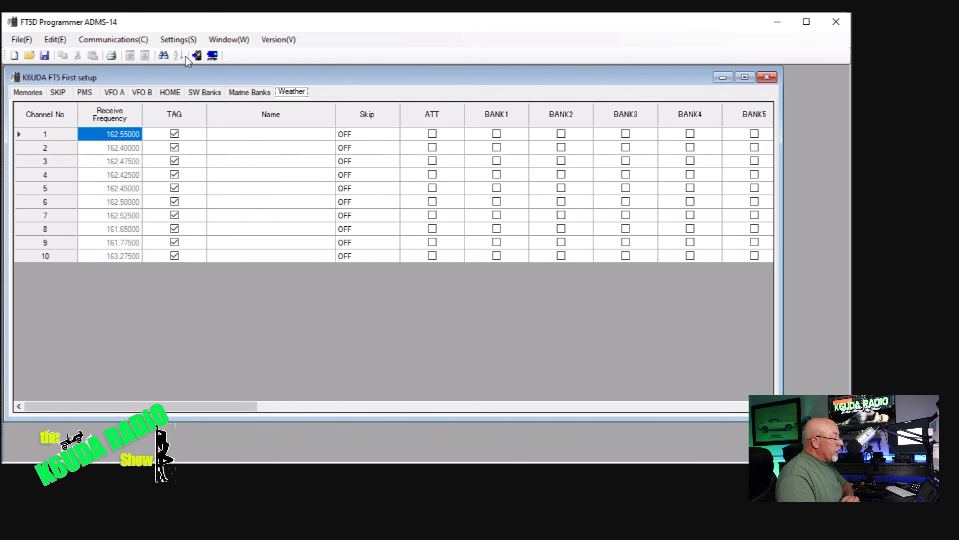
{"action": "left_click", "coordinate": [186, 57]}
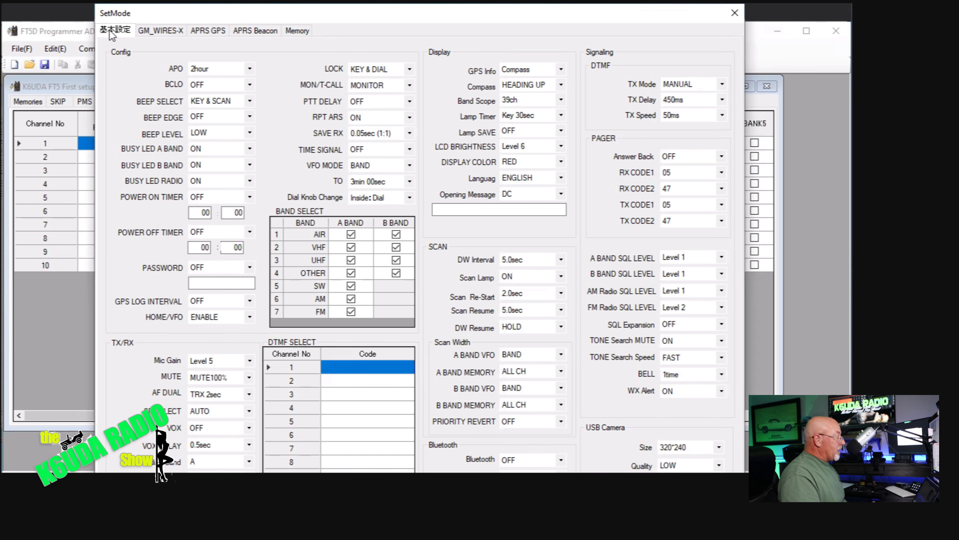
{"action": "left_click", "coordinate": [158, 32]}
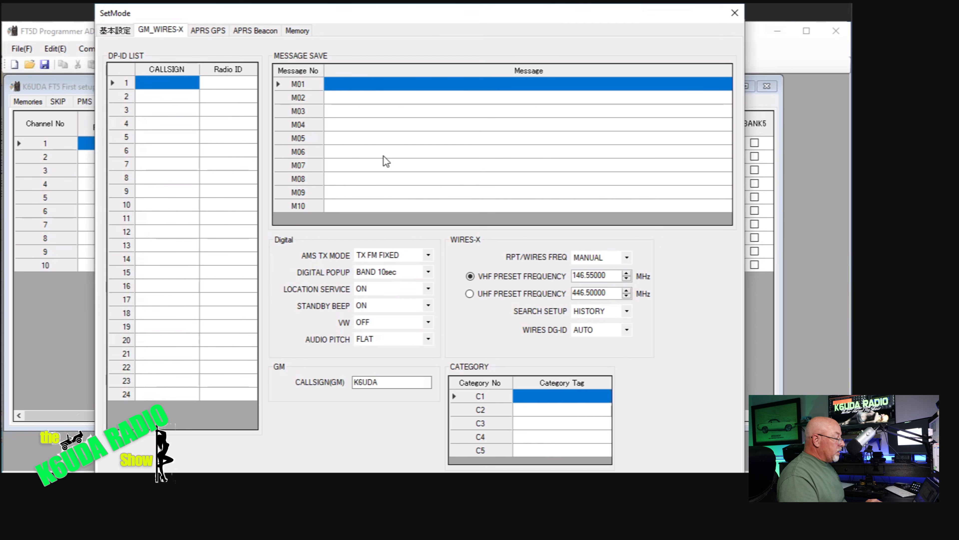
{"action": "key", "text": "ctrl+Tab"}
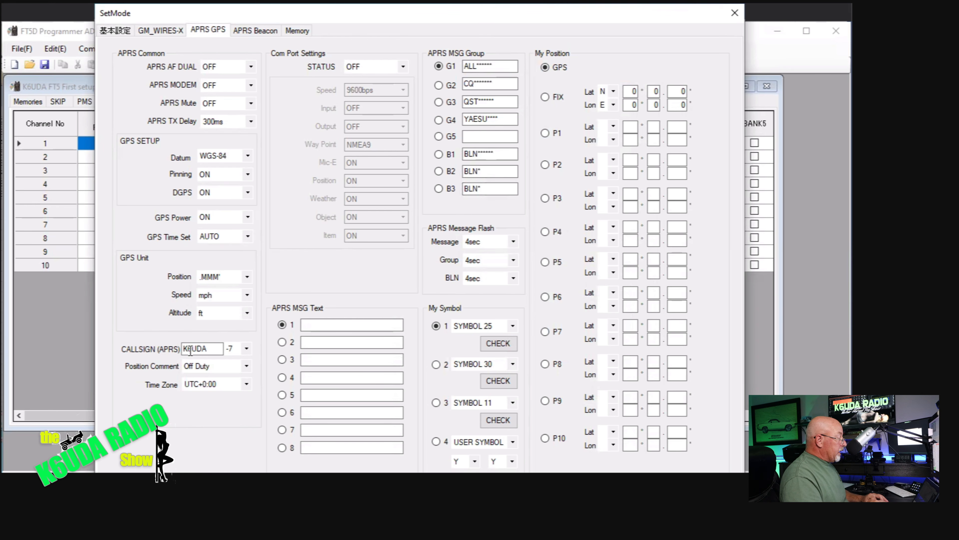
{"action": "left_click", "coordinate": [210, 352]}
{"action": "left_click", "coordinate": [251, 30]}
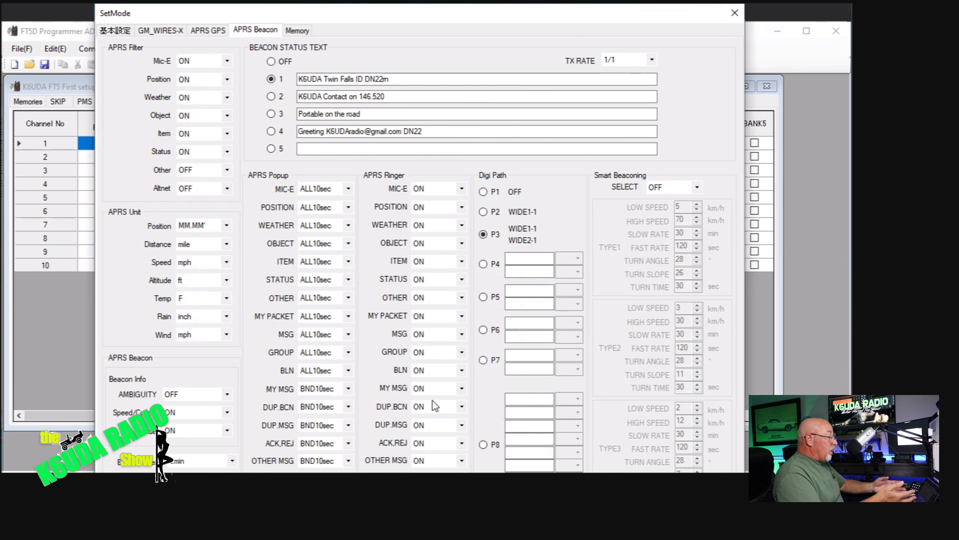
{"action": "key", "text": "ctrl+Tab"}
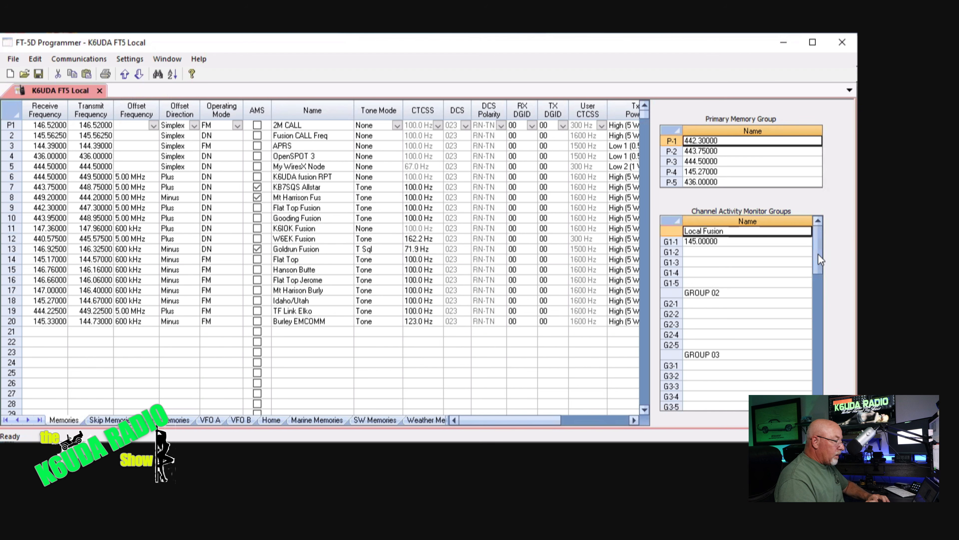
- Switch to the FT-5D Programmer and examine its Channel Activity Monitor Groups and the limit, VFO A, VFO B, Home, SW and weather memories
{"action": "mouse_move", "coordinate": [819, 254]}
{"action": "left_mouse_down"}
{"action": "mouse_move", "coordinate": [819, 378]}
{"action": "mouse_move", "coordinate": [812, 250]}
{"action": "left_mouse_up"}
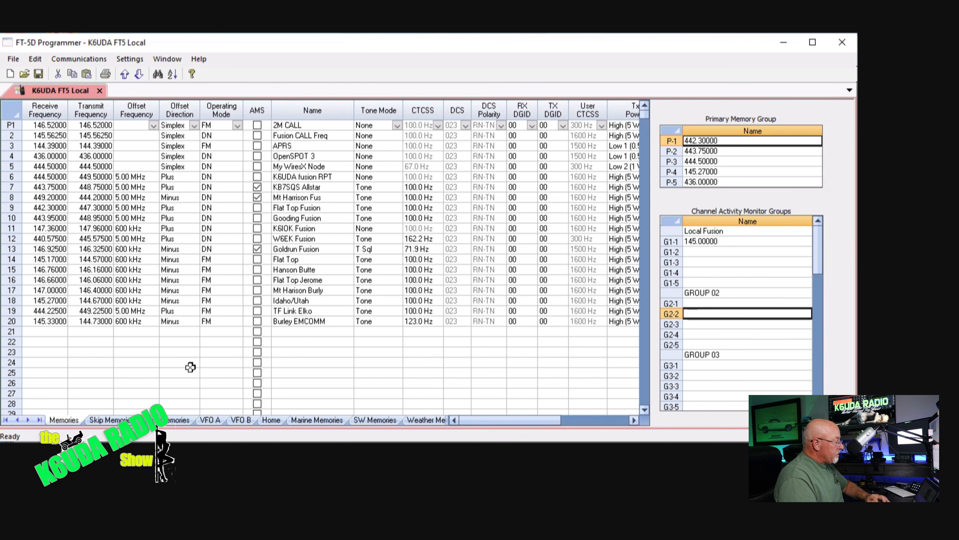
{"action": "left_click", "coordinate": [699, 312]}
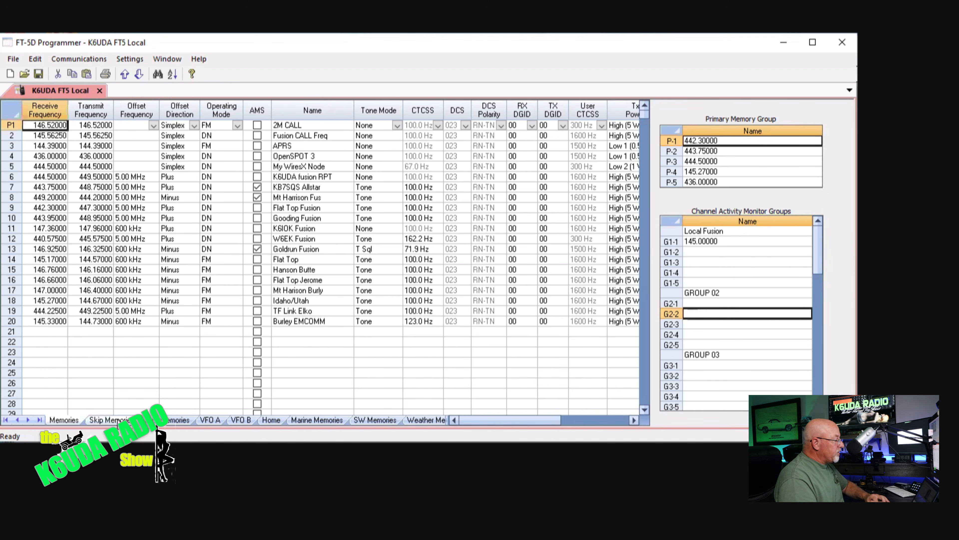
{"action": "left_click", "coordinate": [166, 422]}
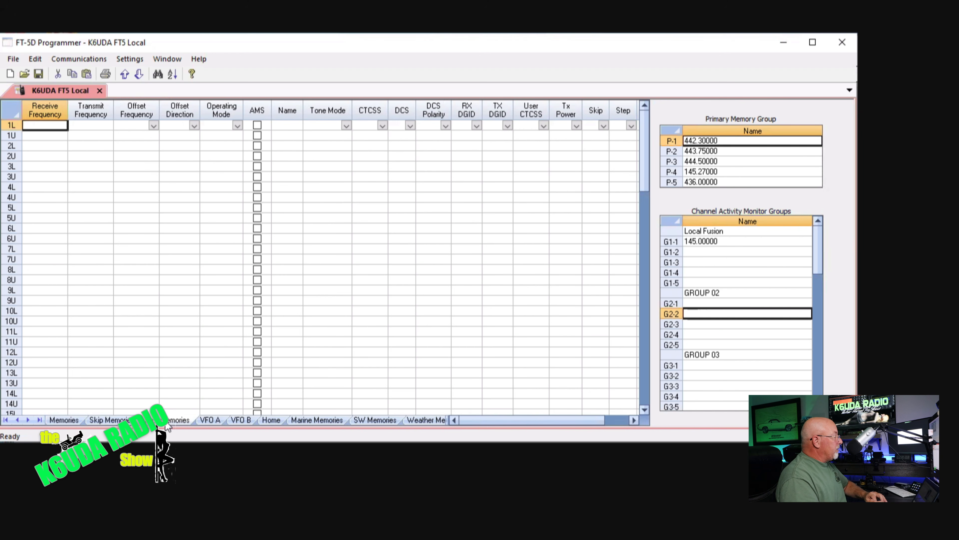
{"action": "left_click", "coordinate": [210, 420]}
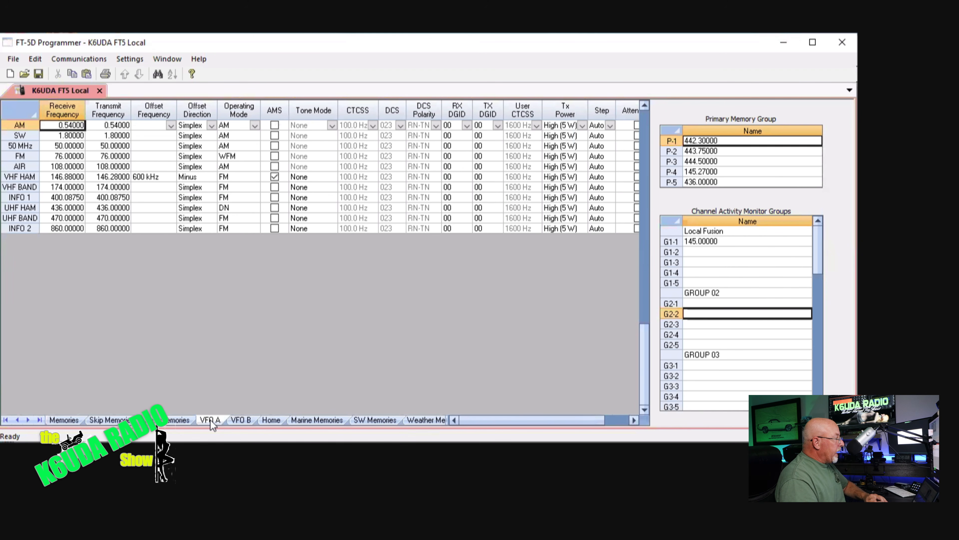
{"action": "left_click", "coordinate": [241, 421]}
{"action": "left_click", "coordinate": [271, 420]}
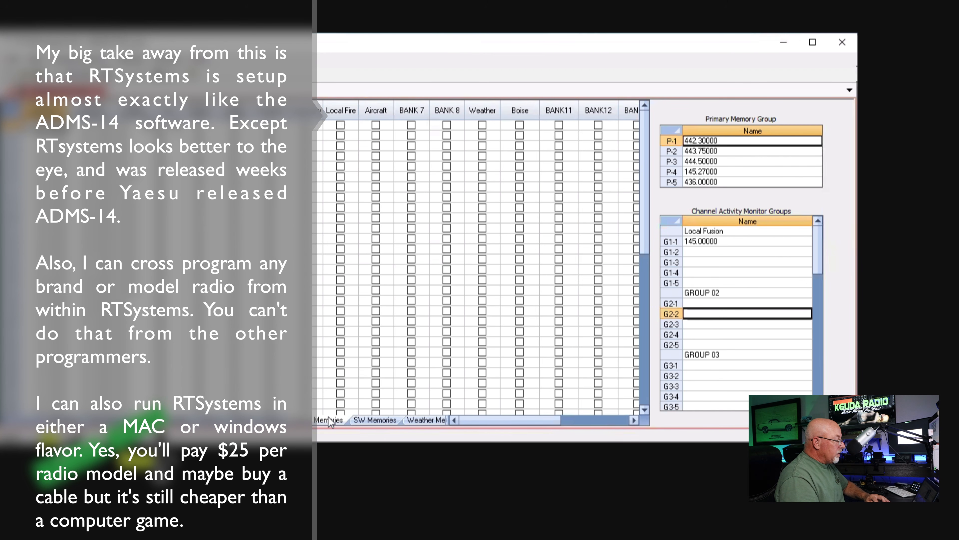
{"action": "left_click", "coordinate": [371, 421]}
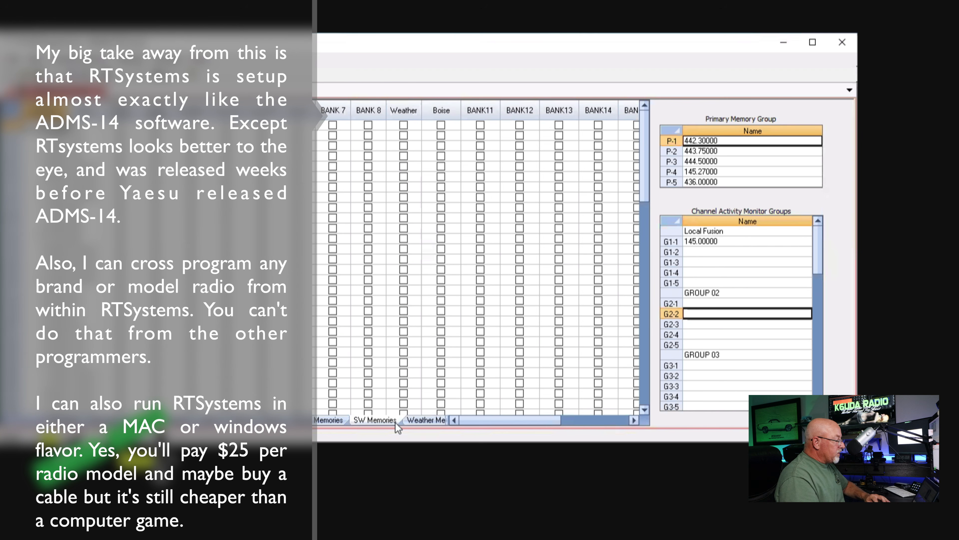
{"action": "left_click", "coordinate": [423, 421]}
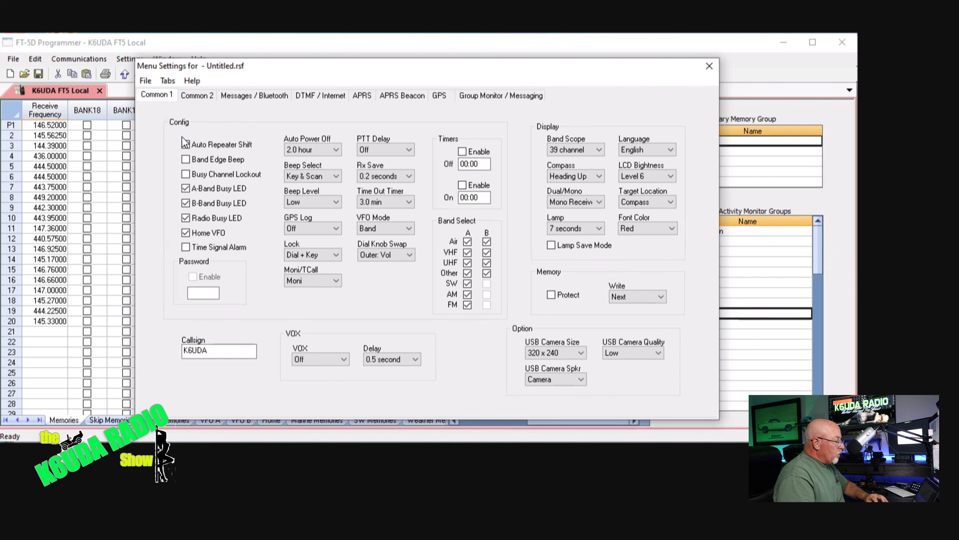
- Examine the Common 2, Messages / Bluetooth and DTMF / Internet menu settings, toggling Bluetooth Enable on and back off
{"action": "left_click", "coordinate": [191, 97]}
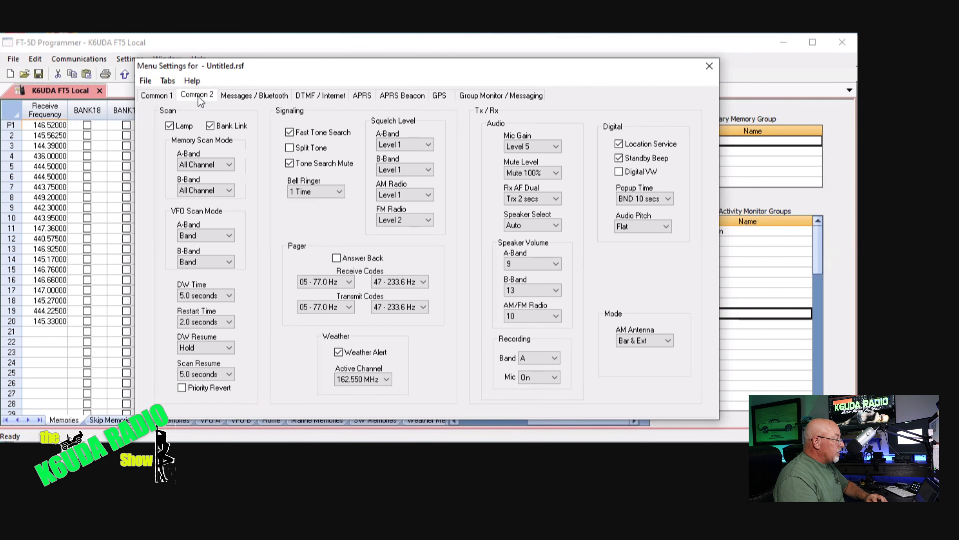
{"action": "left_click", "coordinate": [231, 94]}
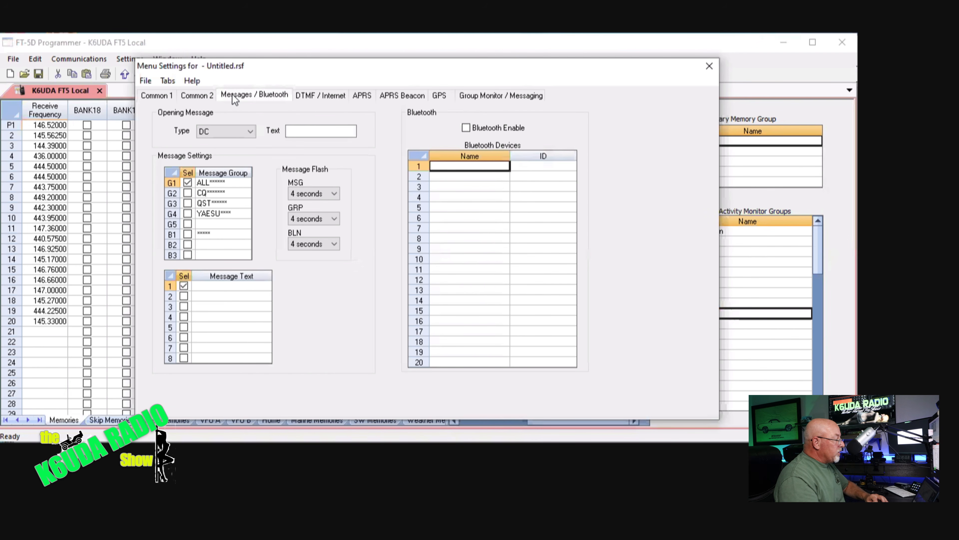
{"action": "left_click", "coordinate": [466, 128]}
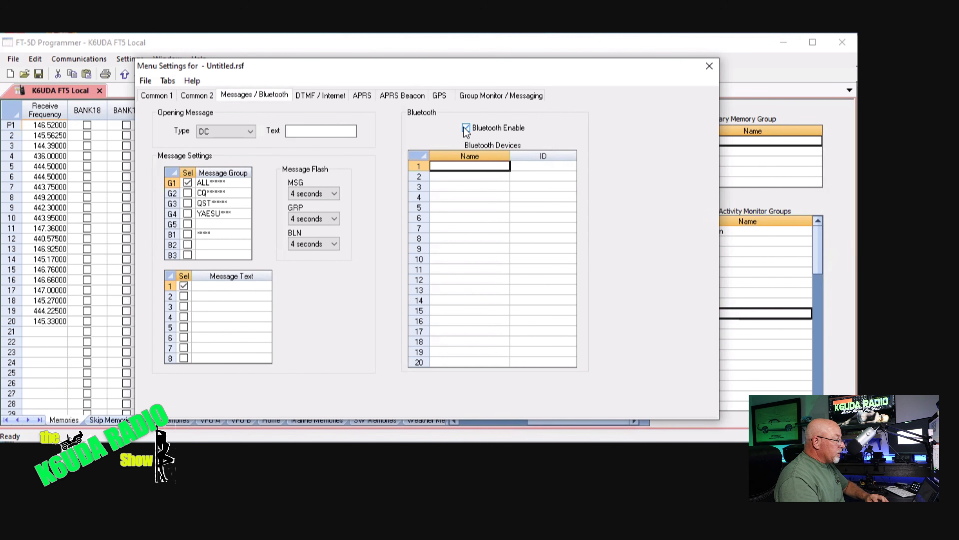
{"action": "left_click", "coordinate": [466, 128]}
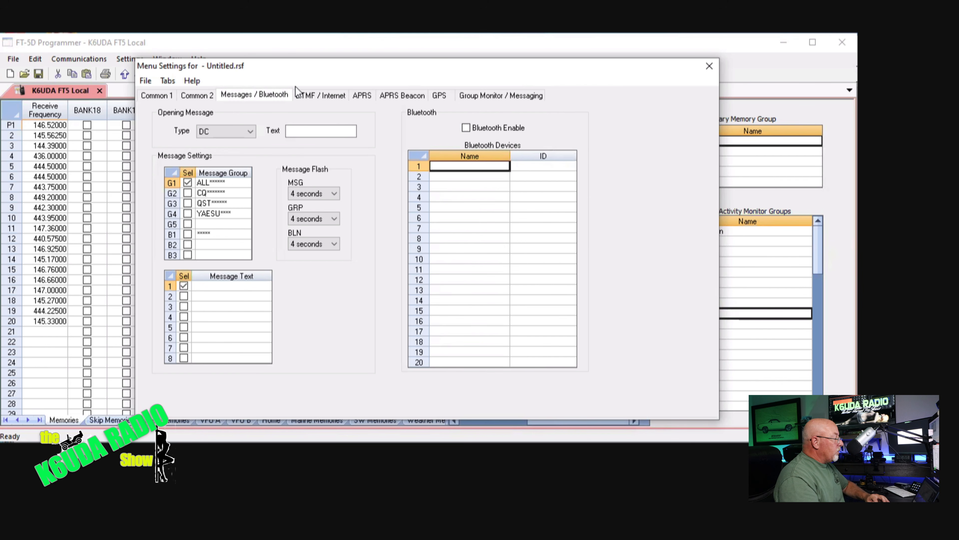
{"action": "left_click", "coordinate": [309, 97]}
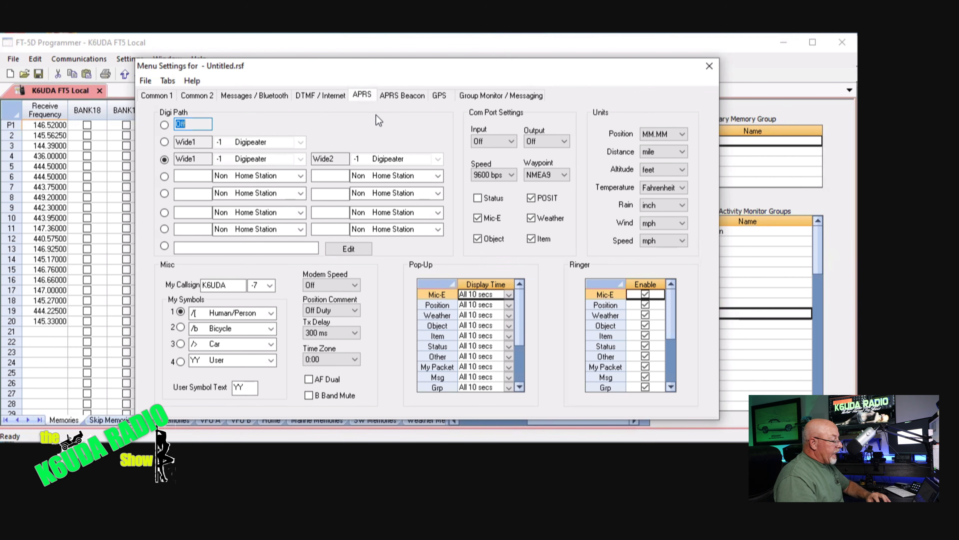
- Examine the APRS Beacon settings, the GPS settings with the My Position choices, and the Group Monitor / Messaging settings
{"action": "left_click", "coordinate": [389, 101]}
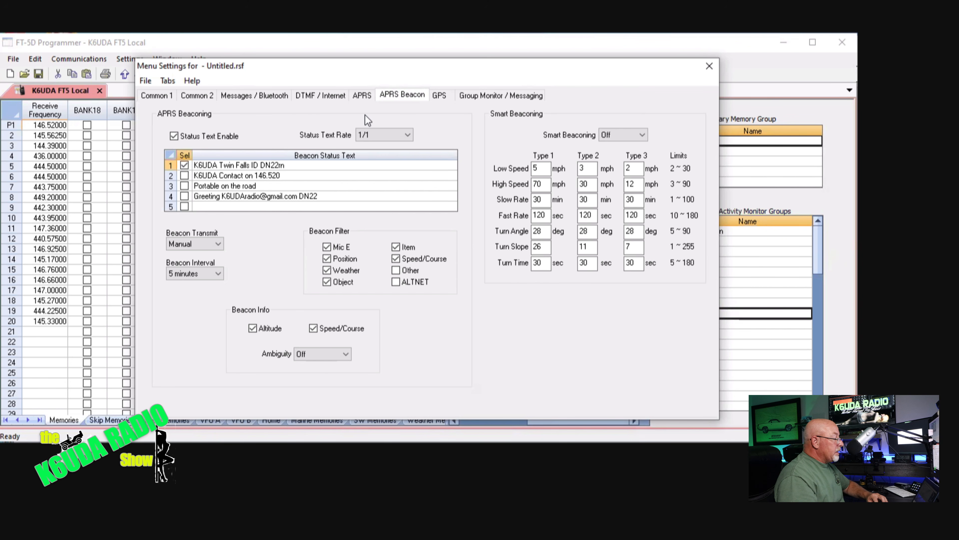
{"action": "left_click", "coordinate": [446, 93]}
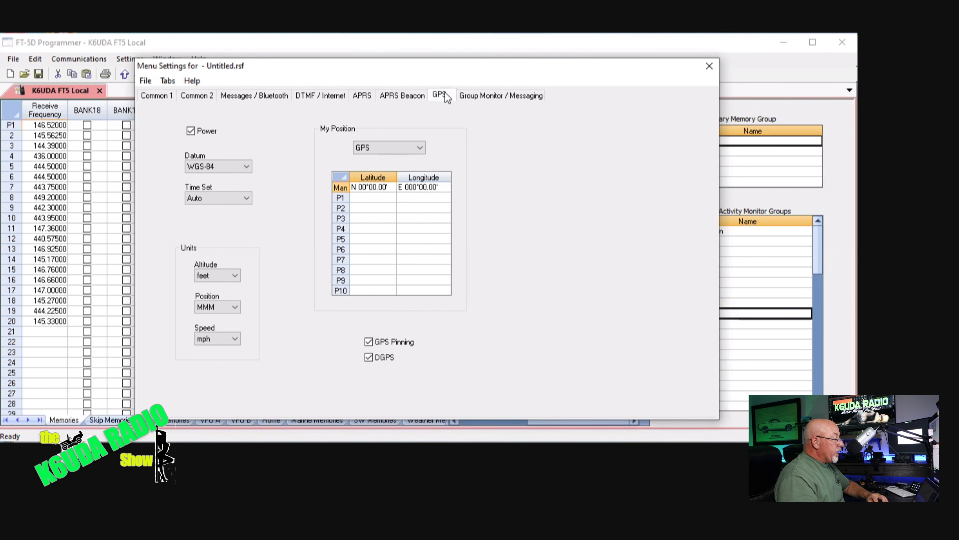
{"action": "left_click", "coordinate": [420, 148]}
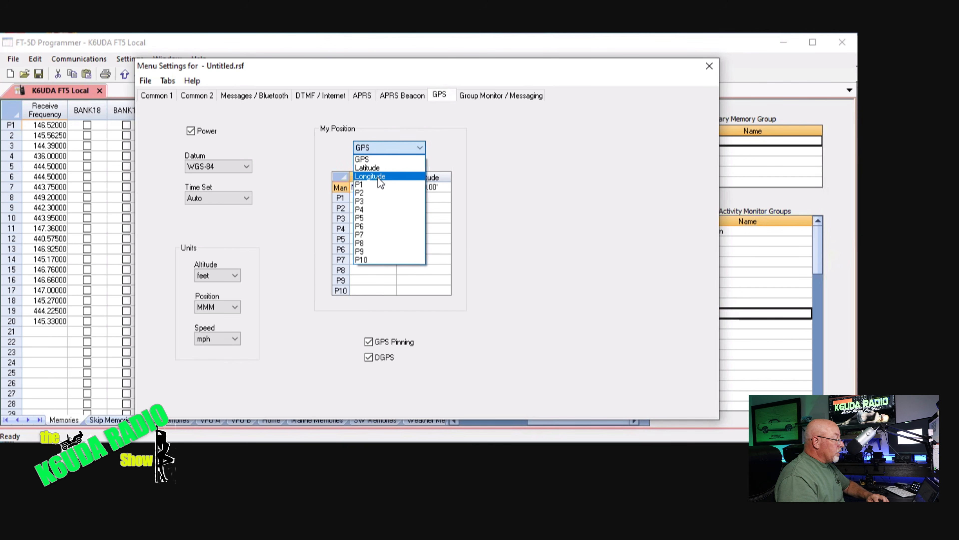
{"action": "left_click", "coordinate": [468, 97]}
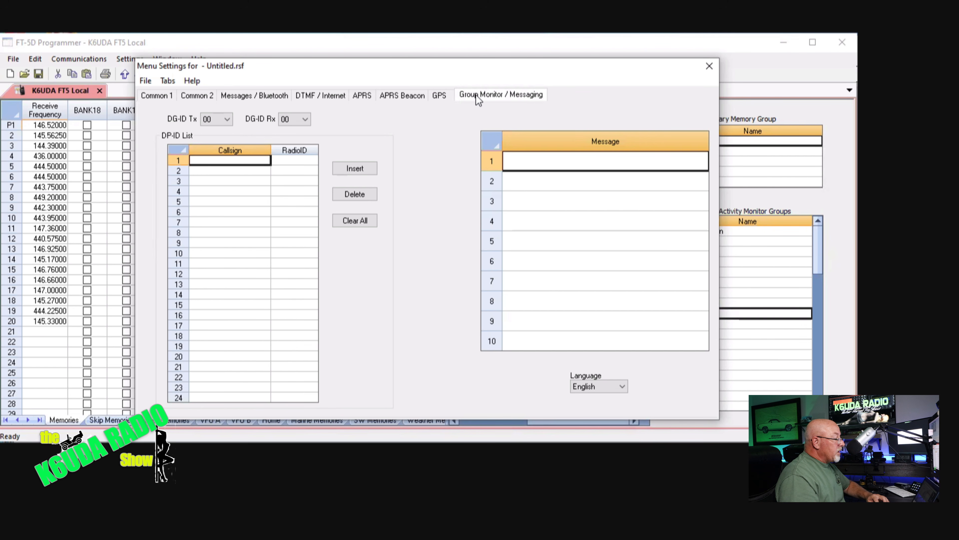